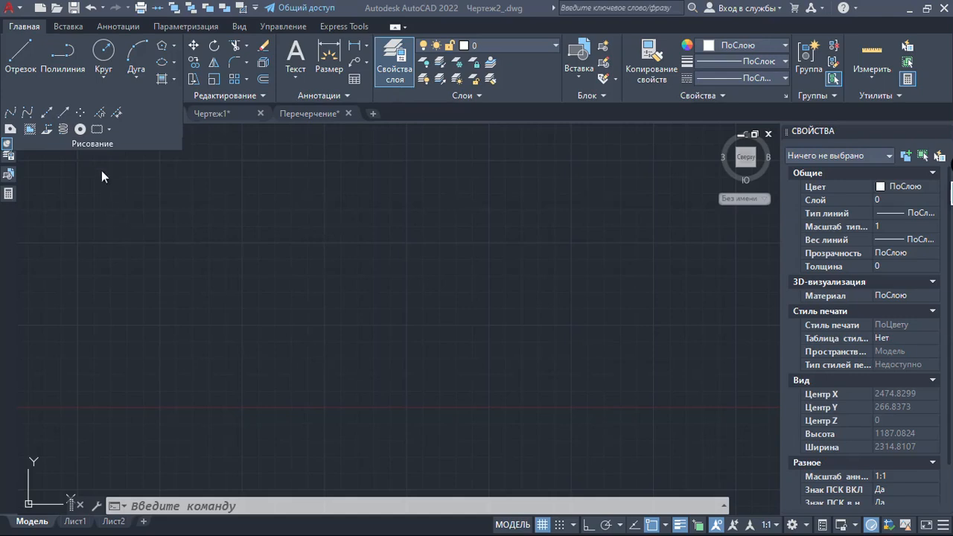
Step: Draw four rays fanning out to the right from one shared start point, two sloping upward and two sloping downward
left_click(63, 112)
left_click(292, 297)
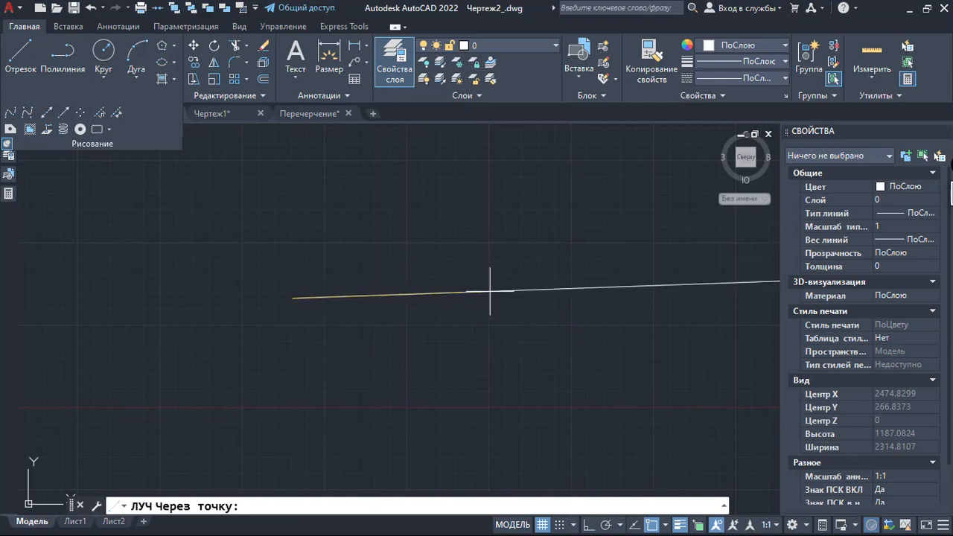
left_click(424, 222)
left_click(485, 263)
left_click(488, 330)
left_click(457, 378)
key("space")
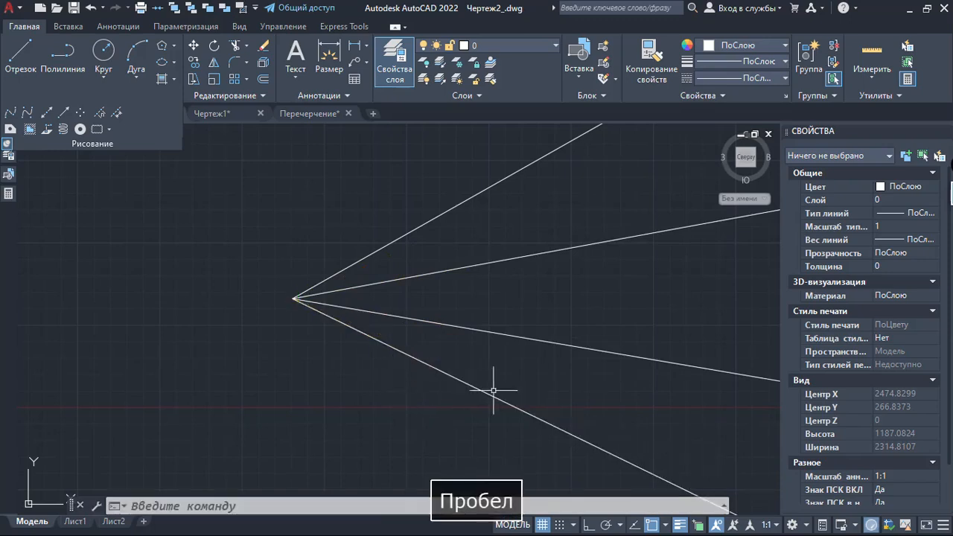
Step: With Ortho mode on, draw a vertical downward ray and a horizontal leftward ray from a point just left of the fan
middle_click_drag(444, 409, 350, 398)
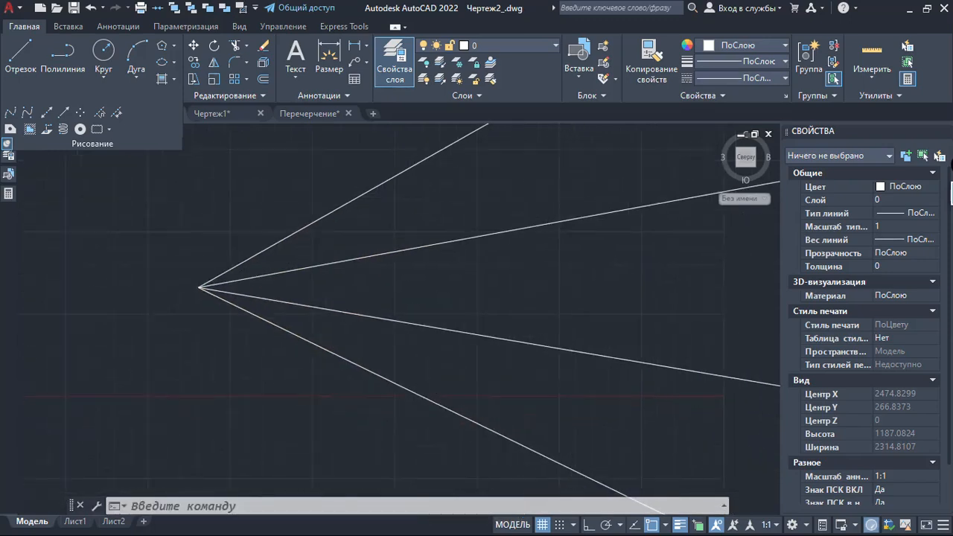
left_click(80, 129)
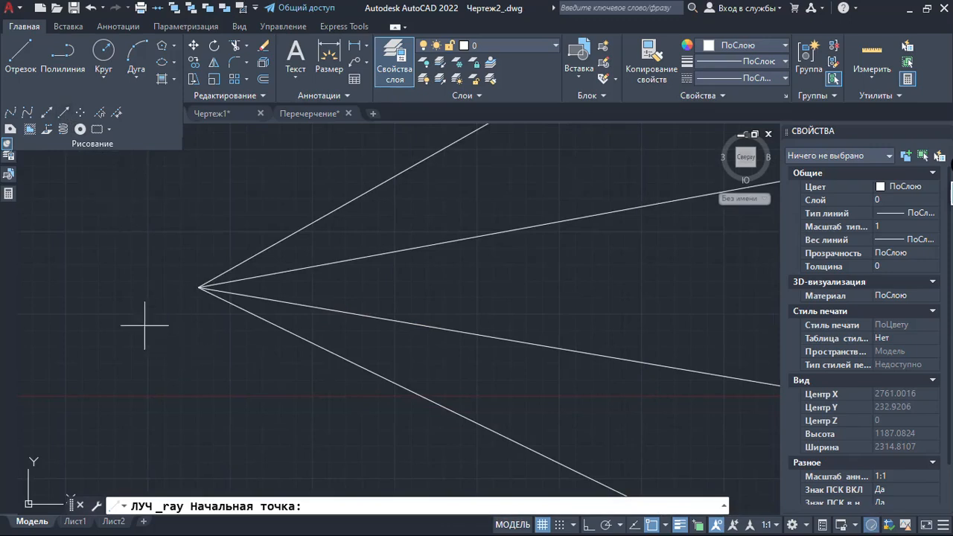
left_click(137, 288)
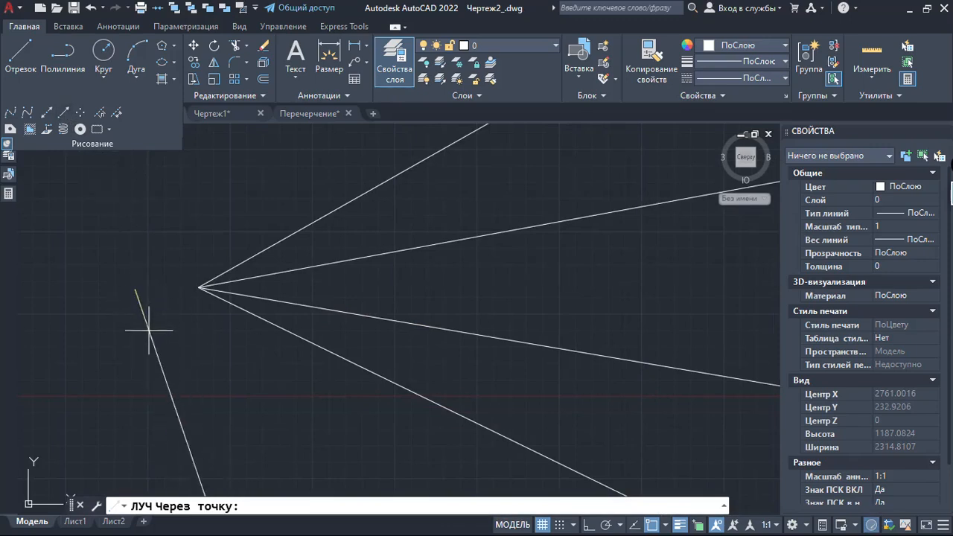
middle_click_drag(159, 344, 175, 289)
middle_click_drag(219, 315, 278, 315)
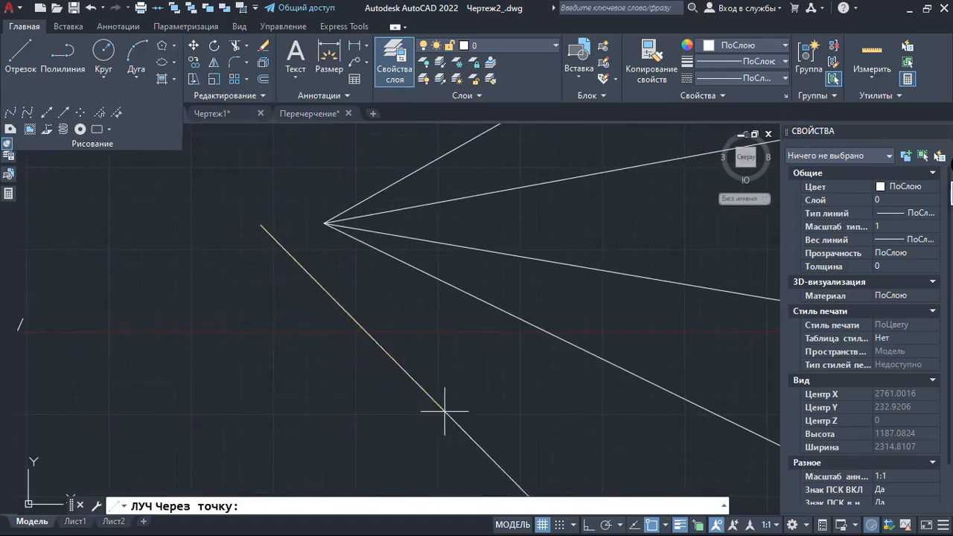
left_click(588, 524)
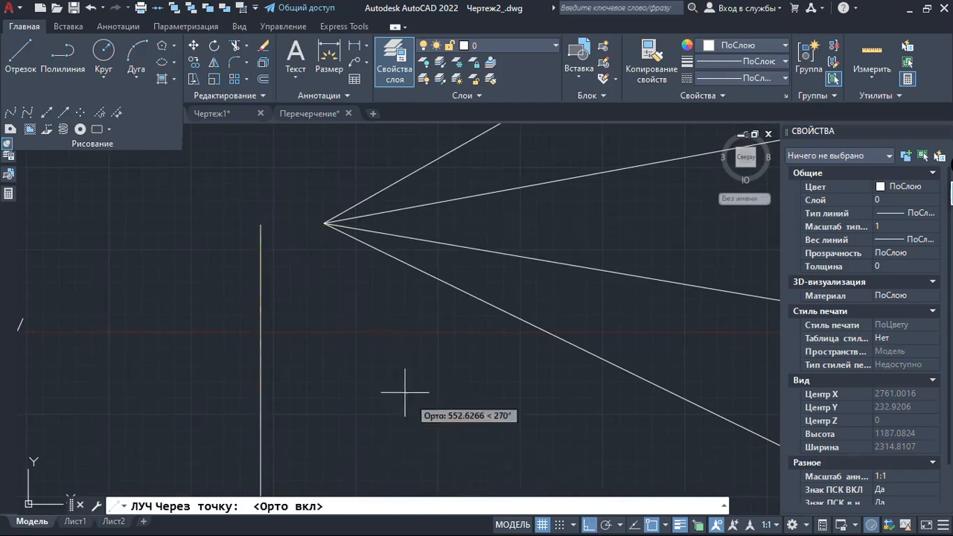
left_click(311, 376)
left_click(171, 291)
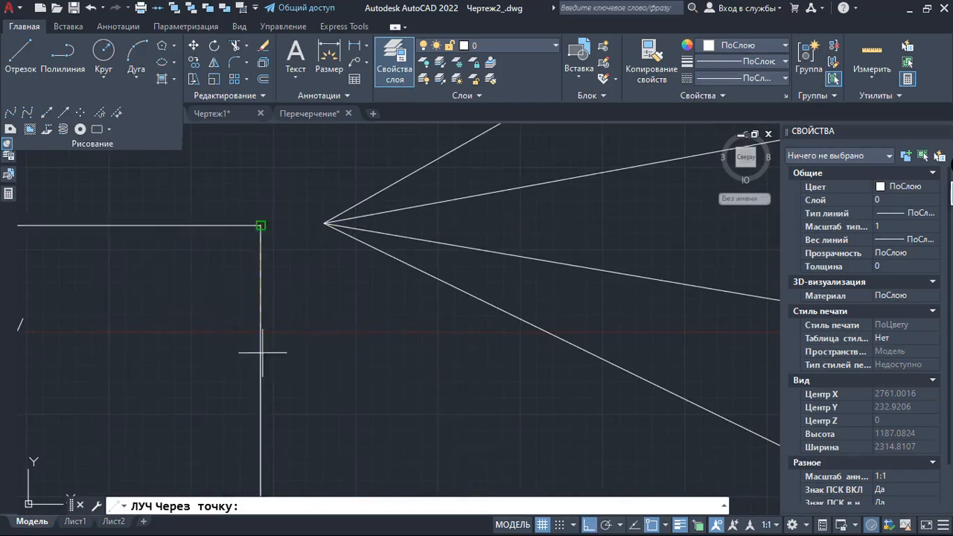
Step: Switch to polar tracking and add rays at 0°, 10° and 20° from the same start point as the two orthogonal rays
left_click(605, 524)
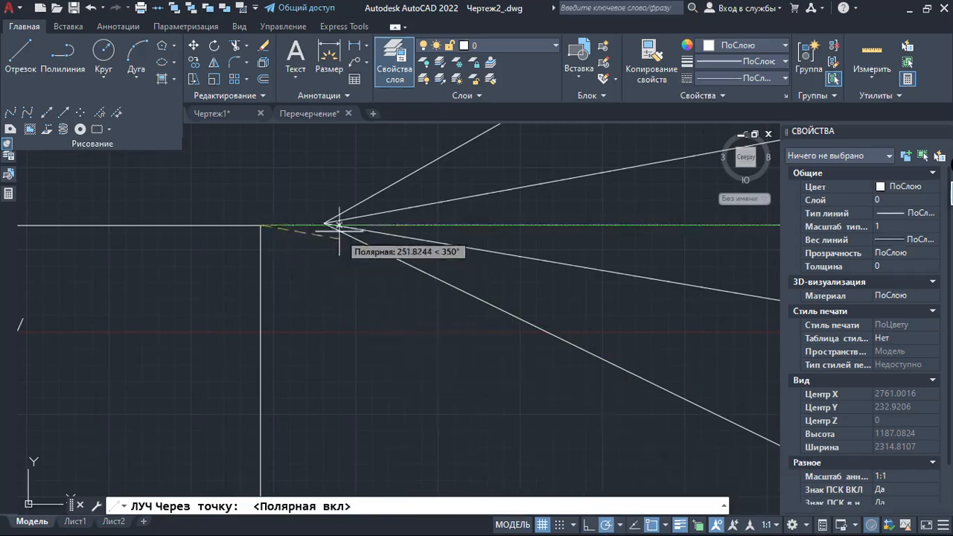
mouse_move(372, 220)
middle_mouse_down()
mouse_move(380, 270)
mouse_move(331, 271)
middle_mouse_up()
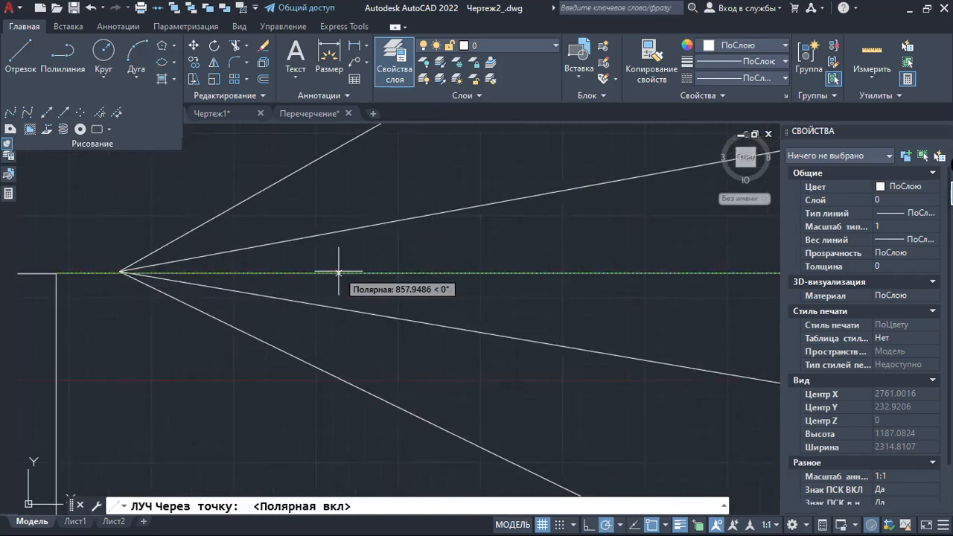
left_click(339, 272)
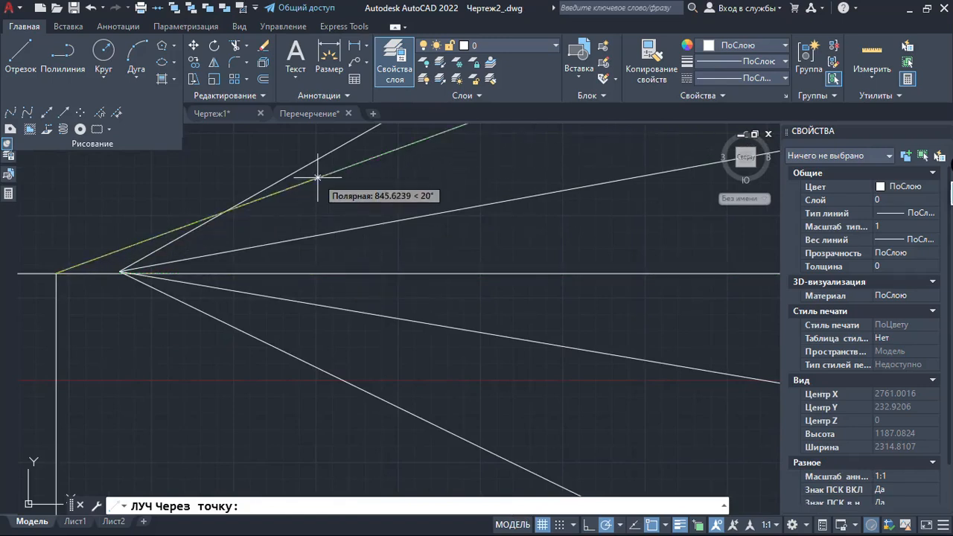
left_click(345, 222)
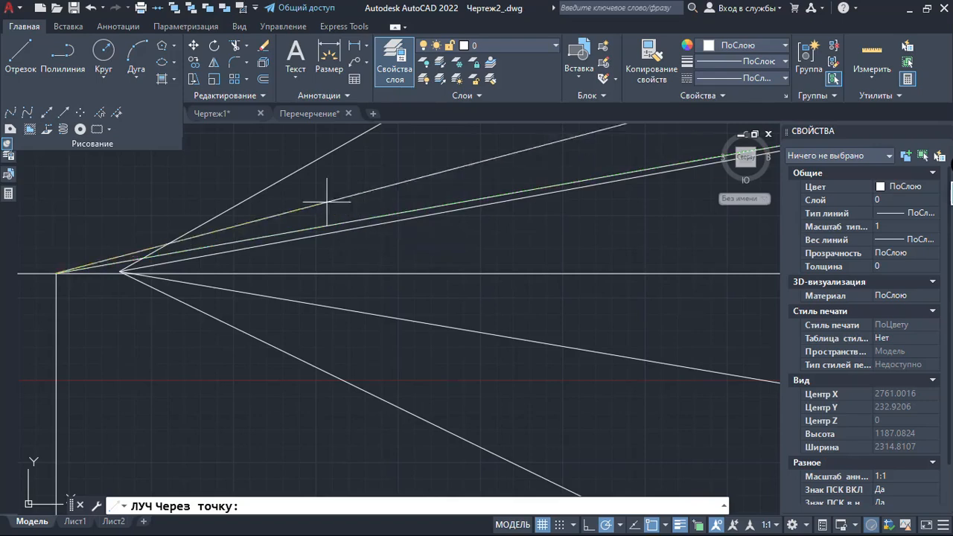
left_click(308, 181)
mouse_move(260, 180)
middle_mouse_down()
mouse_move(278, 315)
mouse_move(350, 299)
middle_mouse_up()
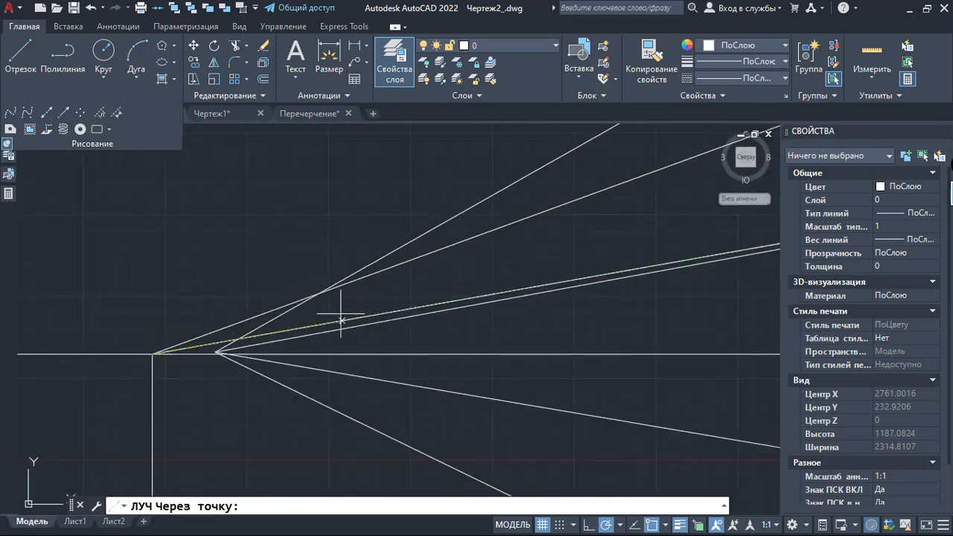
key("Escape")
middle_click_drag(257, 359, 322, 338)
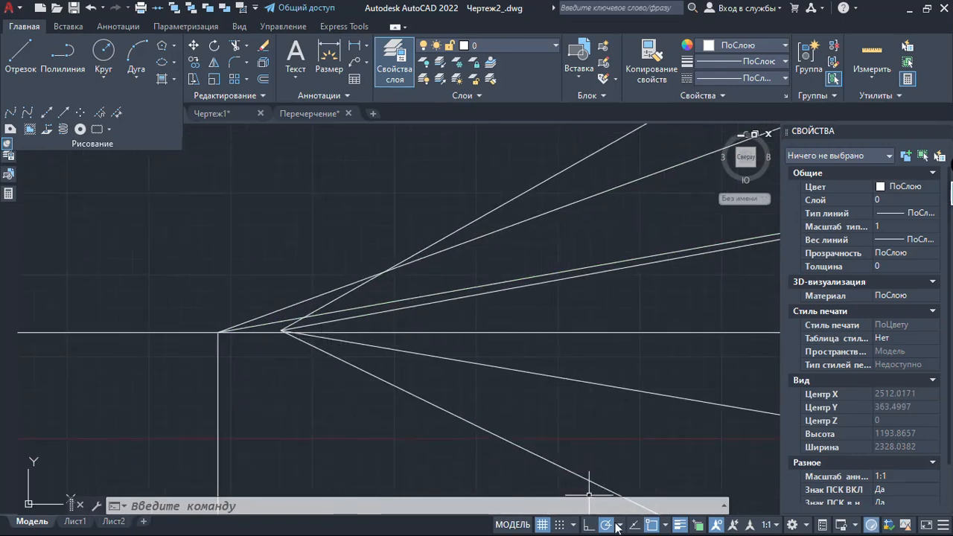
mouse_move(598, 447)
middle_mouse_down()
mouse_move(283, 372)
mouse_move(312, 390)
middle_mouse_up()
scroll(503, 288, "down", 2)
middle_click_drag(481, 289, 557, 262)
scroll(406, 351, "up", 4)
middle_click_drag(360, 361, 405, 305)
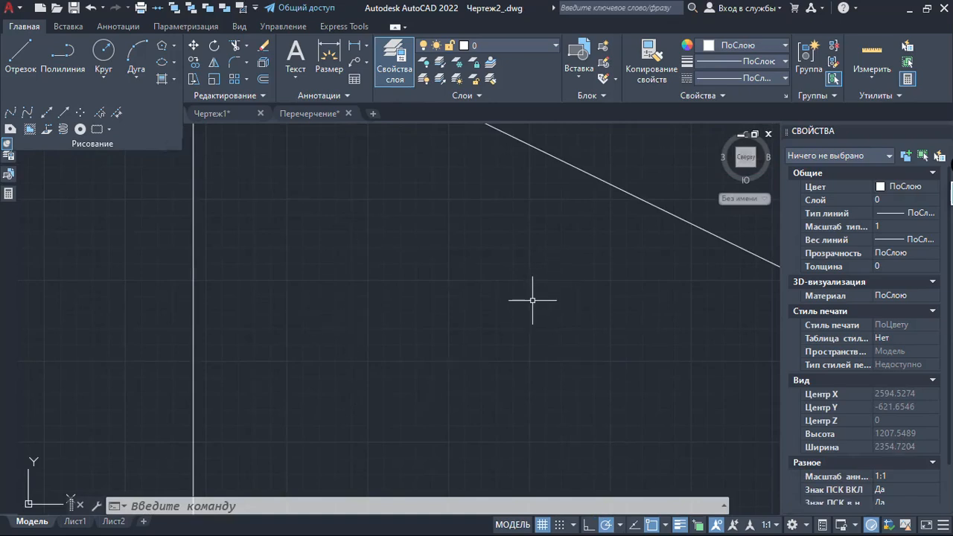
key("ctrl+shift+1")
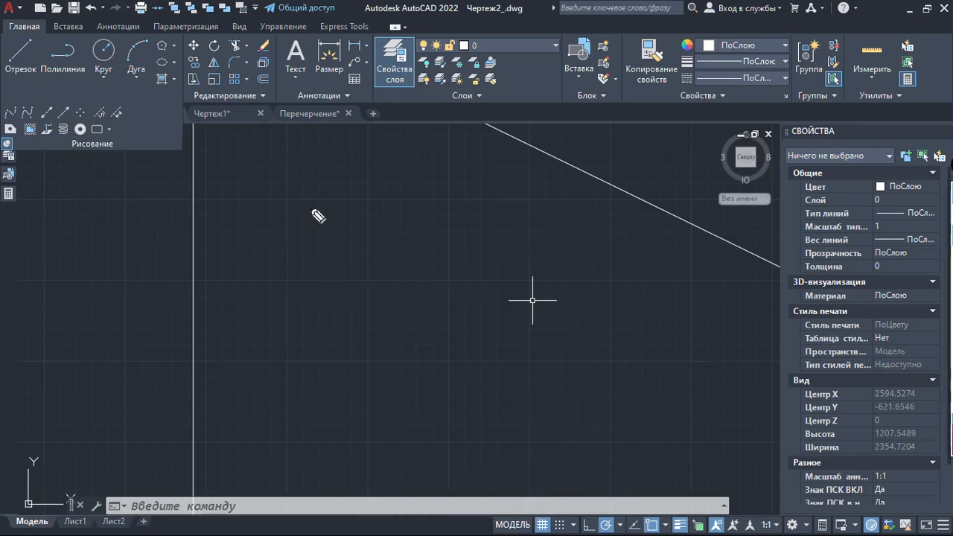
left_click_drag(316, 185, 322, 228)
mouse_move(290, 356)
left_mouse_down()
mouse_move(319, 195)
mouse_move(403, 289)
left_mouse_up()
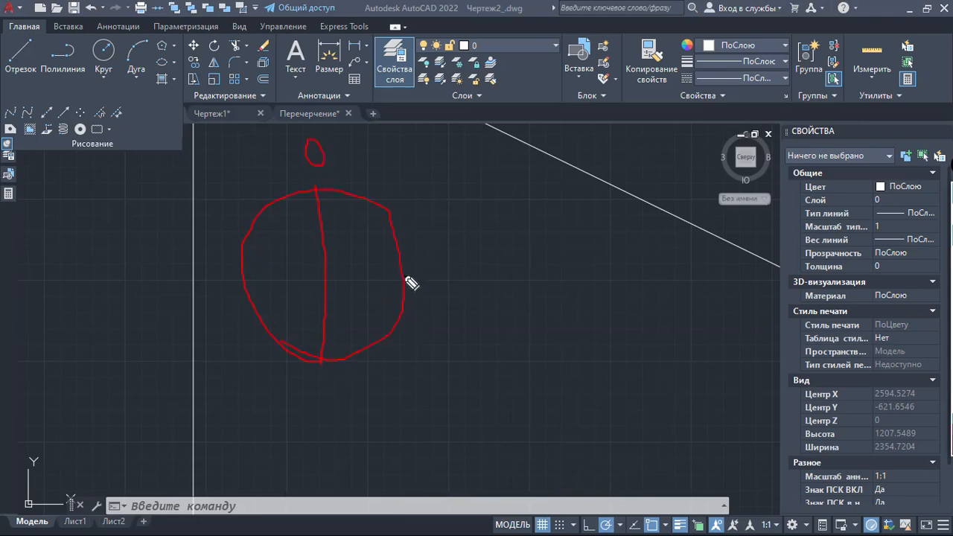
left_click_drag(463, 269, 476, 267)
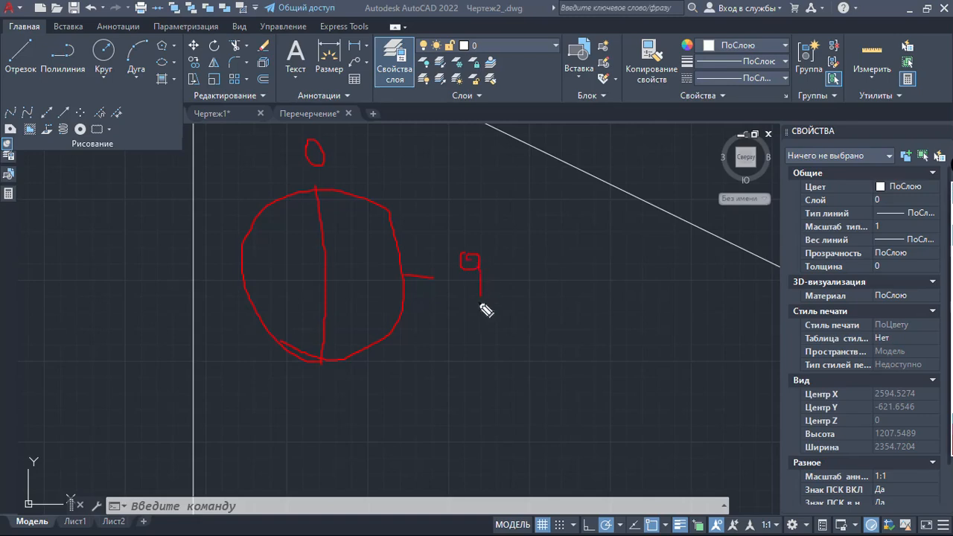
left_click_drag(536, 295, 513, 260)
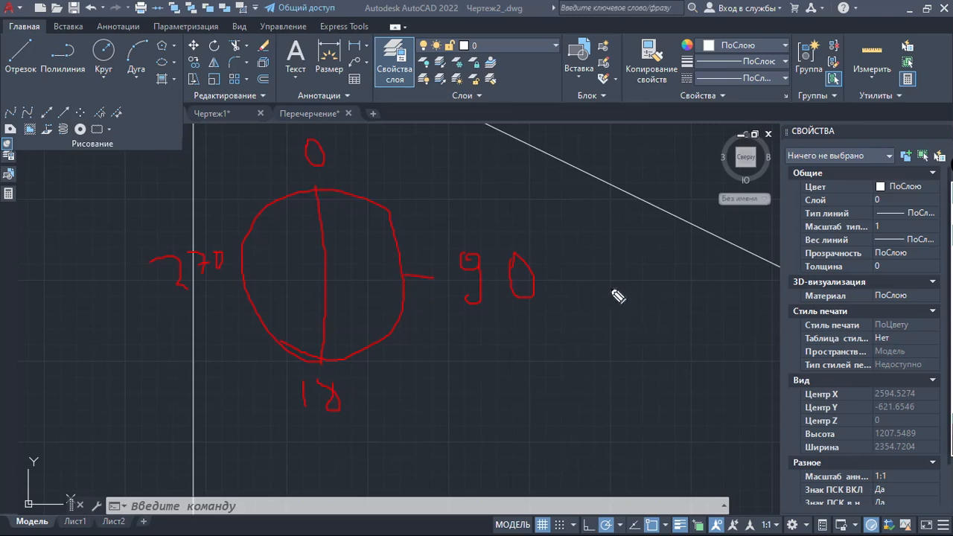
left_click_drag(674, 445, 691, 335)
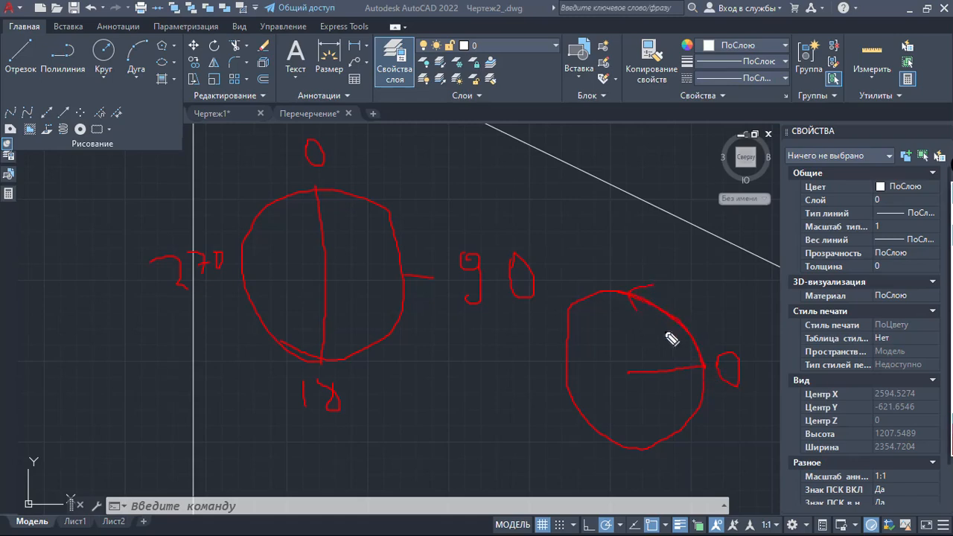
left_click_drag(624, 297, 616, 250)
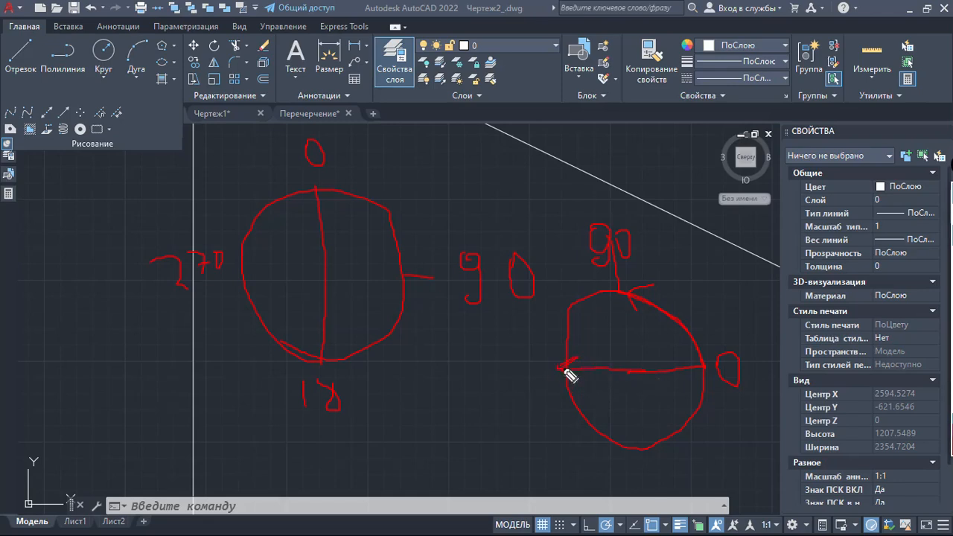
left_click_drag(561, 368, 492, 362)
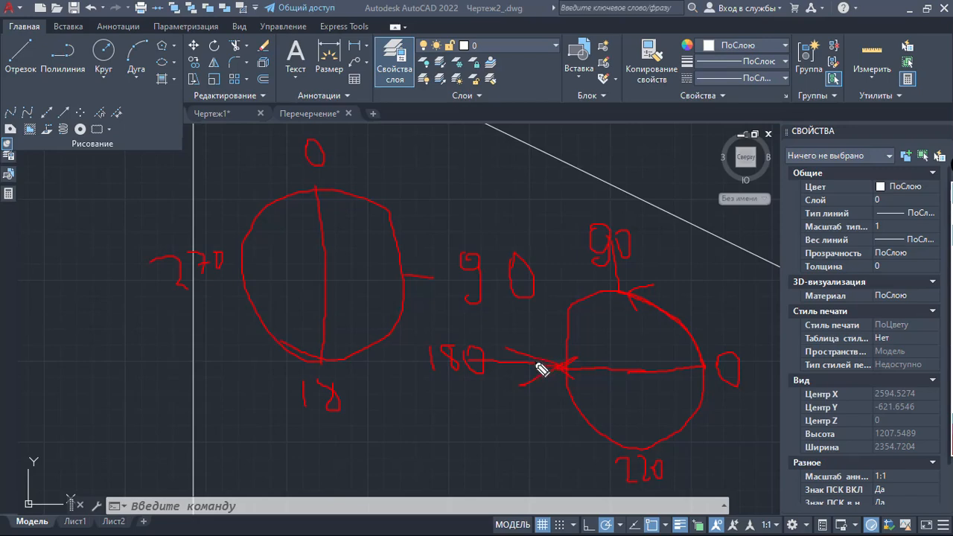
key("ctrl+shift+7")
key("ctrl+shift+space")
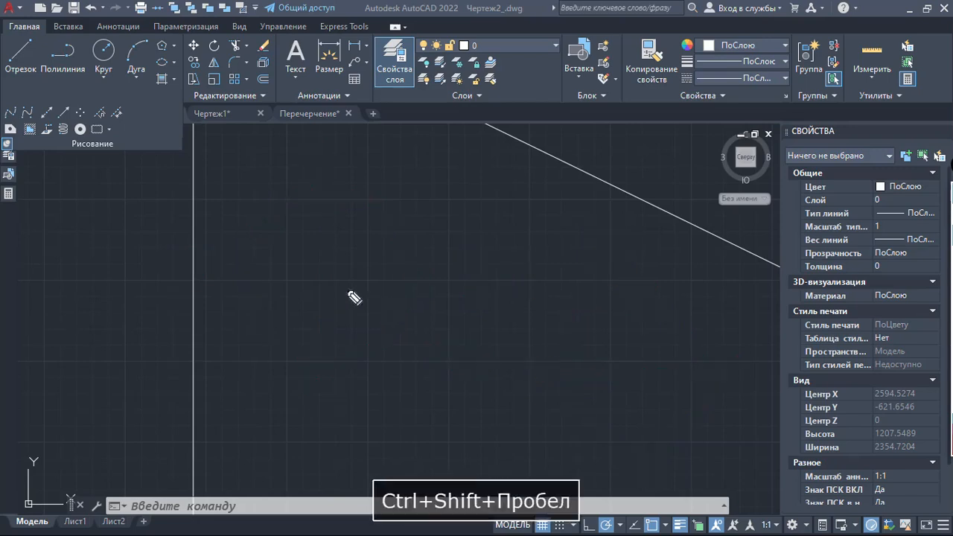
key("ctrl+shift+1")
Step: Set the polar tracking angle increment to 5, 10, 15, 20... degrees
scroll(377, 306, "down", 2)
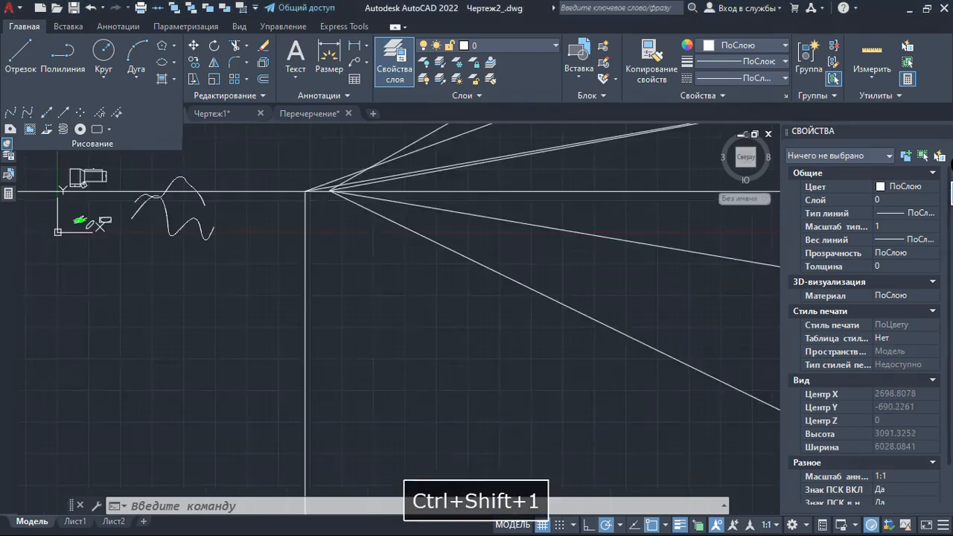
left_click(366, 224)
middle_click_drag(350, 212, 389, 286)
left_click(388, 287)
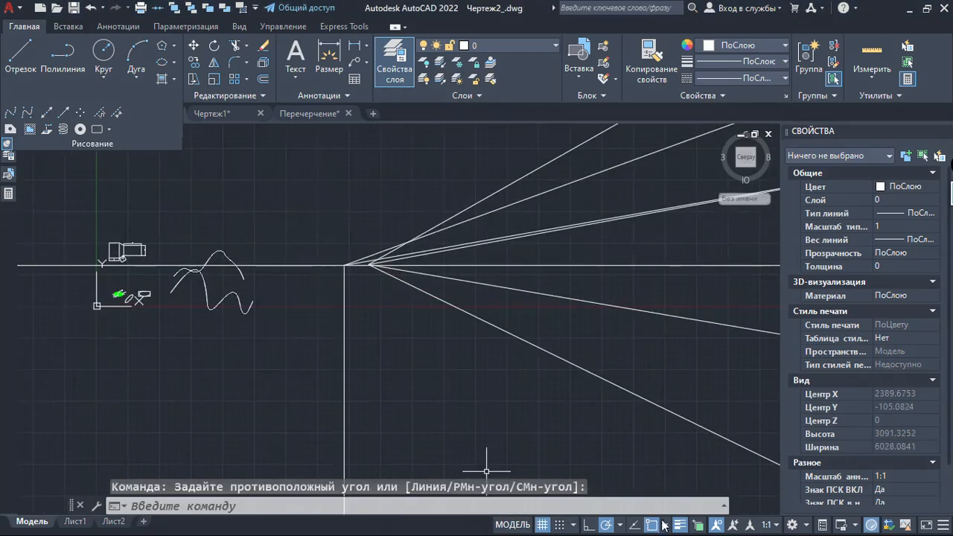
left_click(622, 524)
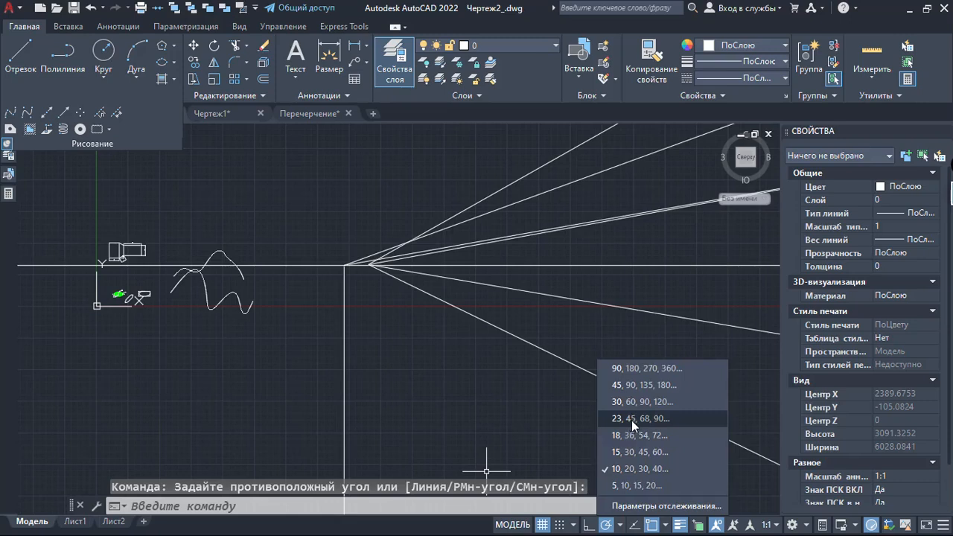
left_click(636, 485)
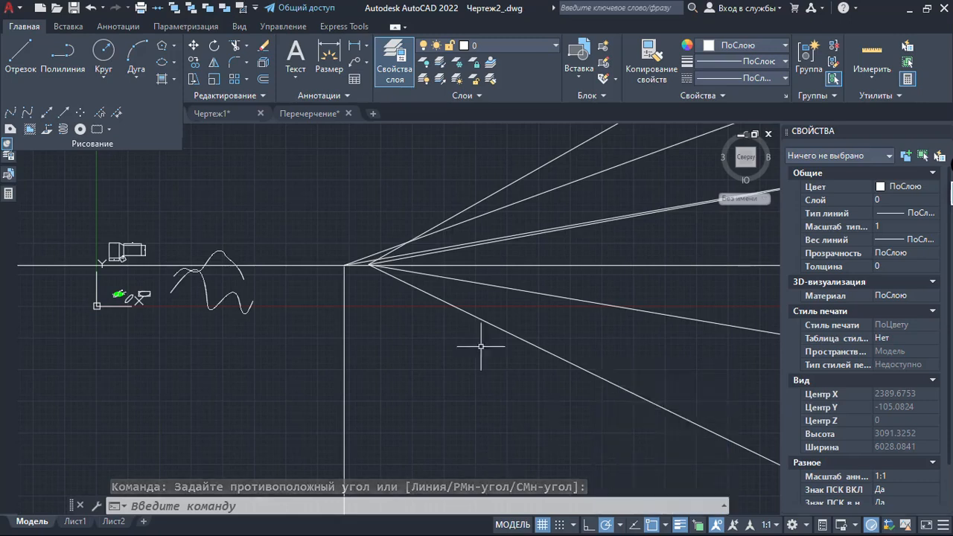
Step: Erase the seven rays extending to the right, leaving out the horizontal leftward and vertical downward rays
scroll(487, 344, "up", 2)
middle_click_drag(451, 244, 385, 283)
scroll(395, 350, "up", 2)
left_click(404, 425)
left_click(315, 251)
key("Delete")
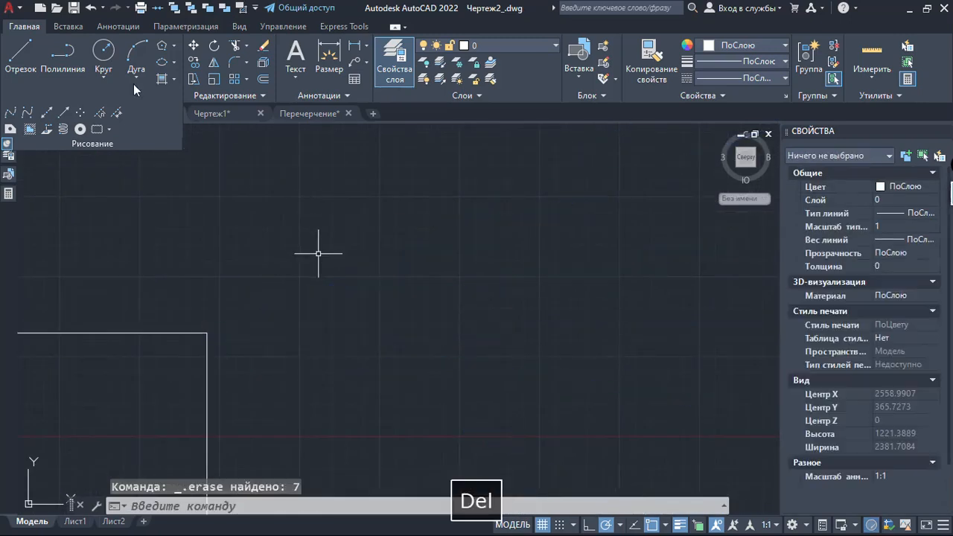
Step: Draw three rays at 5°, 10° and 20° from a new start point right of the remaining corner
left_click(66, 112)
left_click(433, 337)
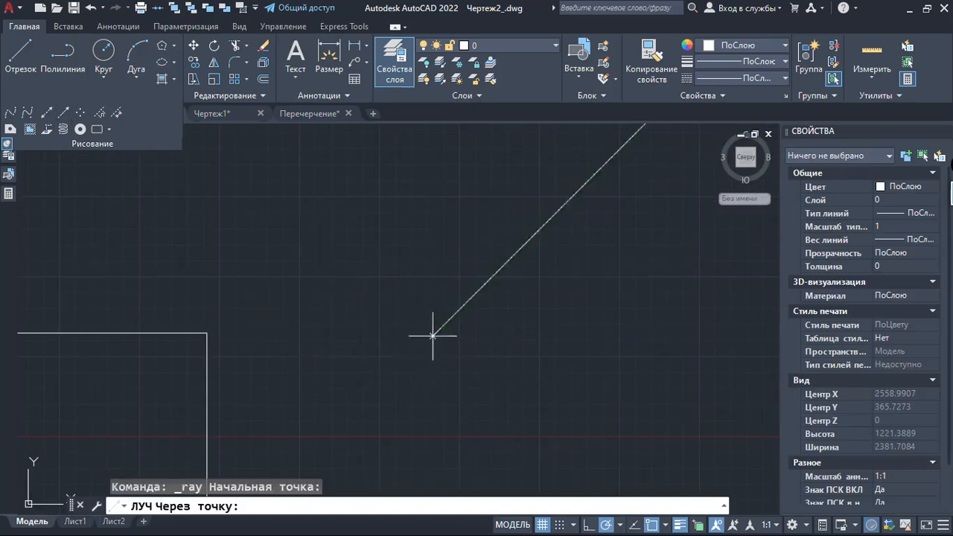
left_click(493, 331)
left_click(512, 322)
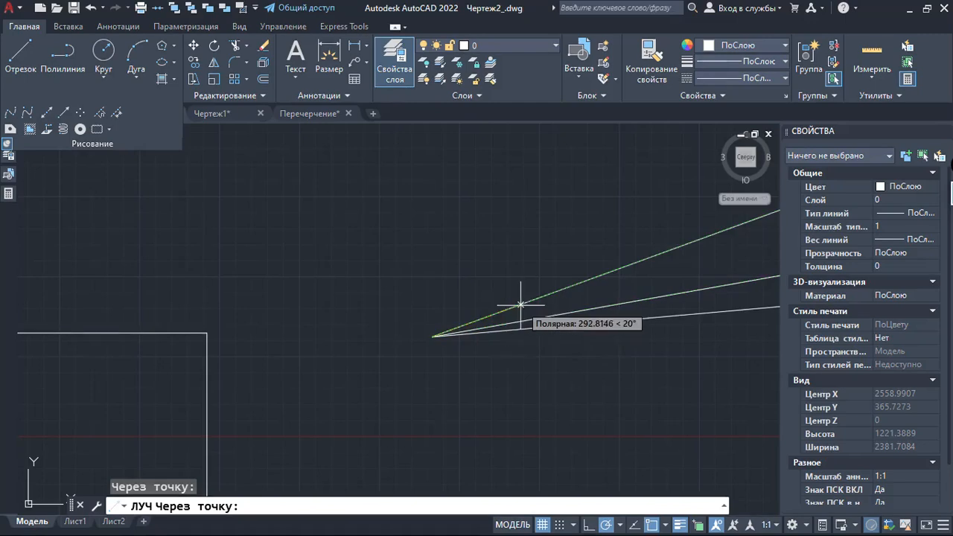
left_click(521, 301)
Step: Add four more rays from that point: one toward the upper left at about 125°, then at 180°, 270° and 355°
left_click(366, 267)
left_click(327, 336)
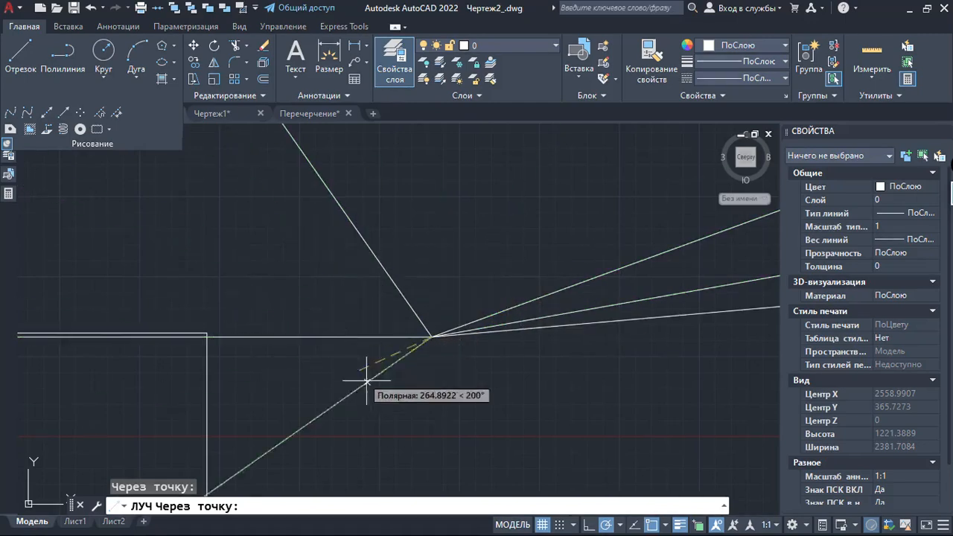
left_click(432, 440)
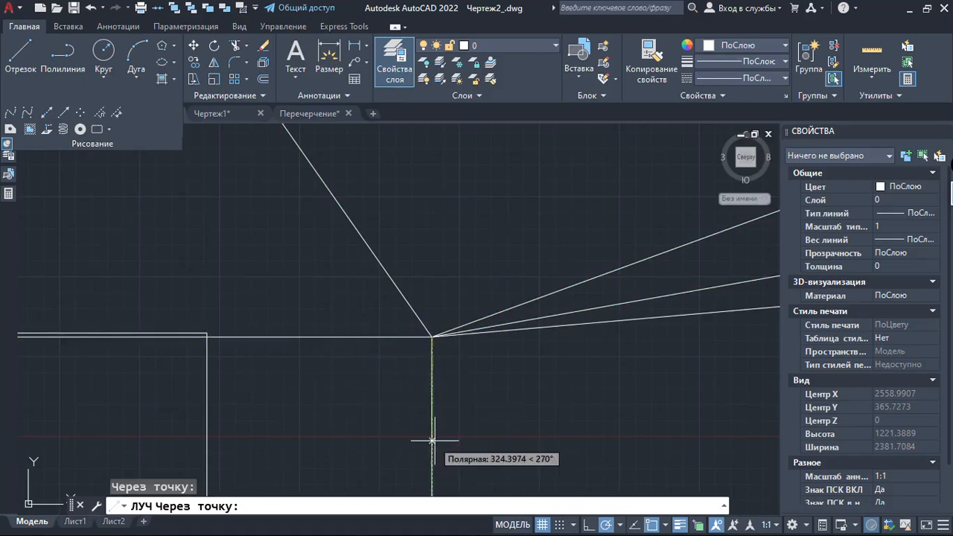
left_click(593, 349)
key("Return")
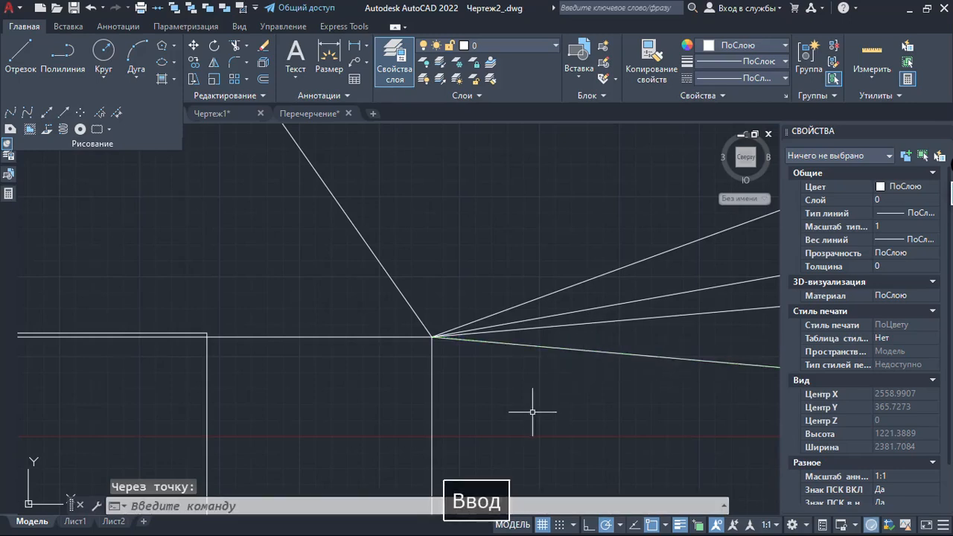
Step: Erase all seven rays that share the start point to the right of the rectangle's corner
left_click(541, 426)
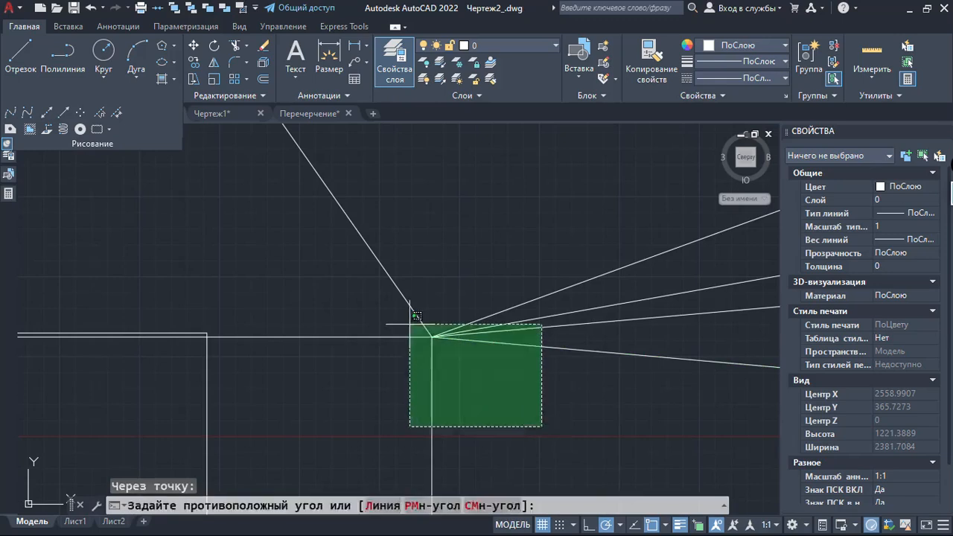
left_click(404, 323)
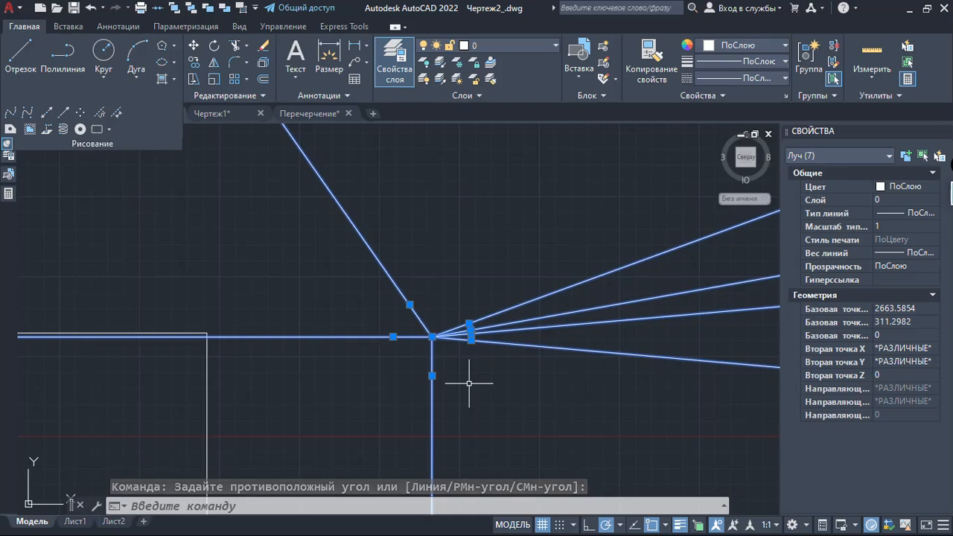
key("Delete")
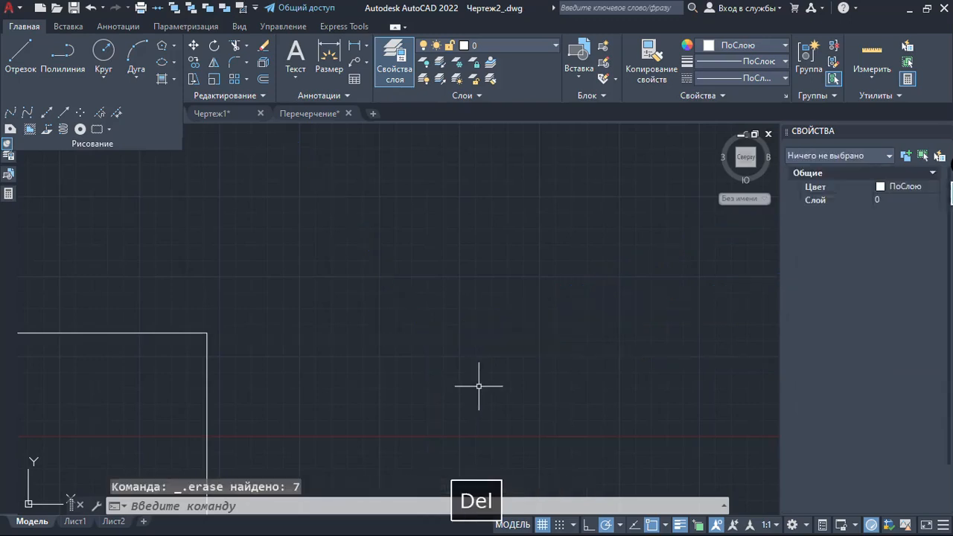
Step: Draw a construction line at 0° through a point right of the rectangle, slightly above its top edge
left_click(46, 116)
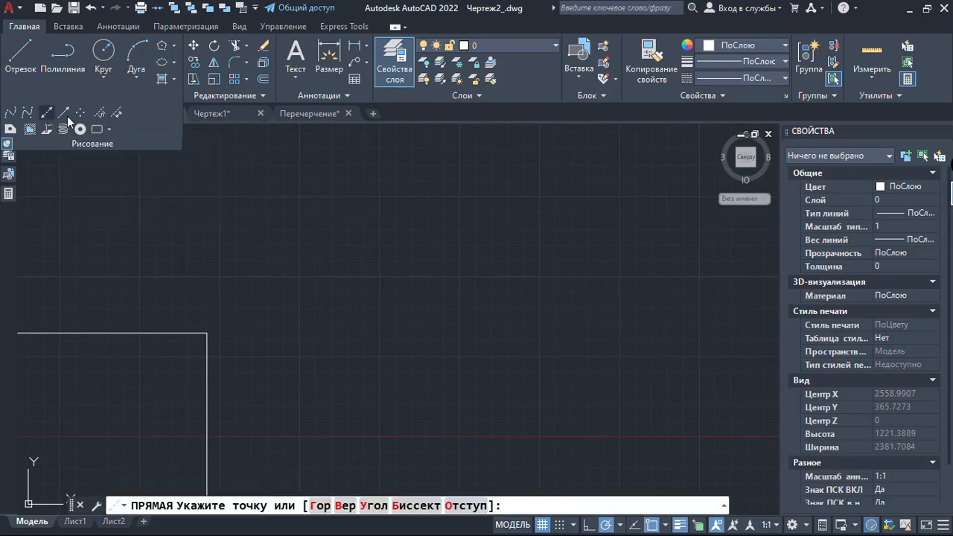
left_click(449, 325)
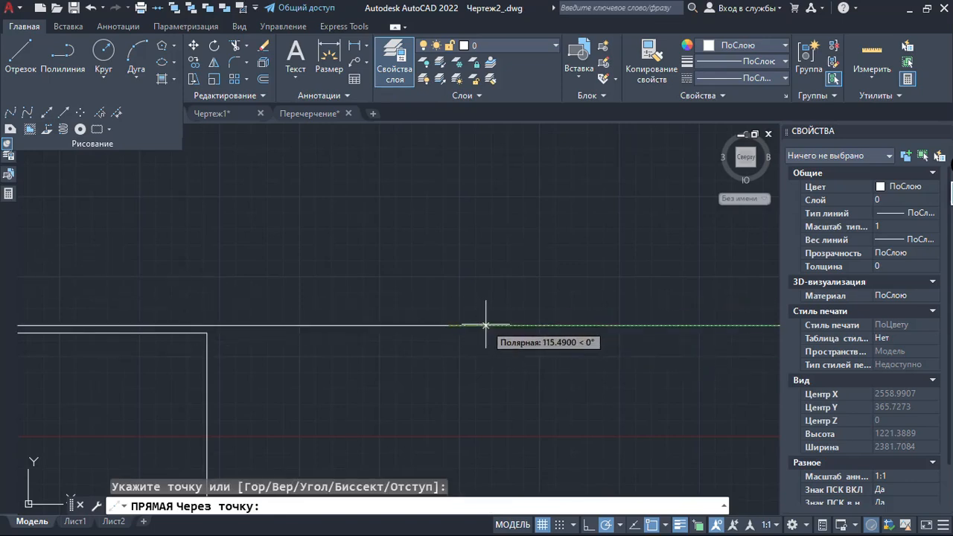
left_click(551, 325)
key("Return")
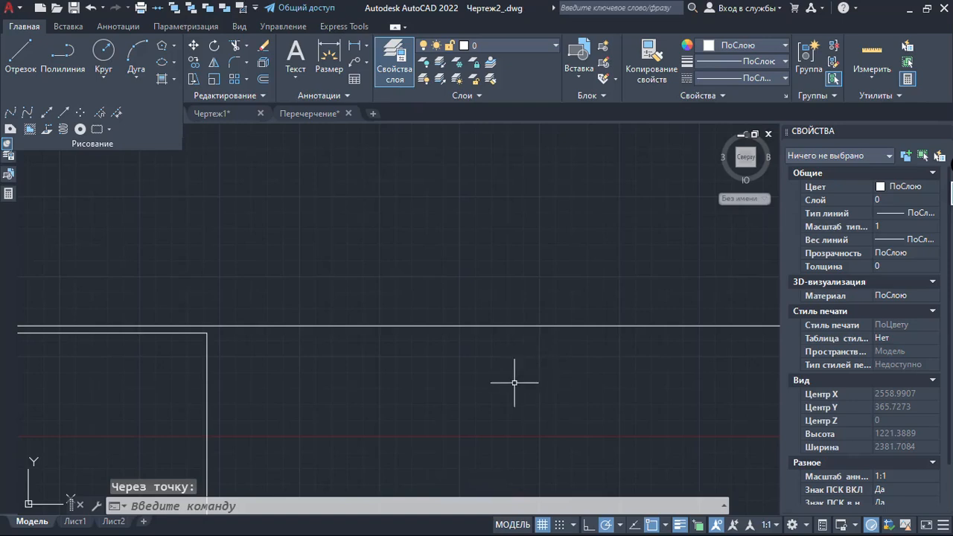
Step: Draw a construction line with the horizontal option (Гор) through the right endpoint of the lower wavy spline
left_click(45, 118)
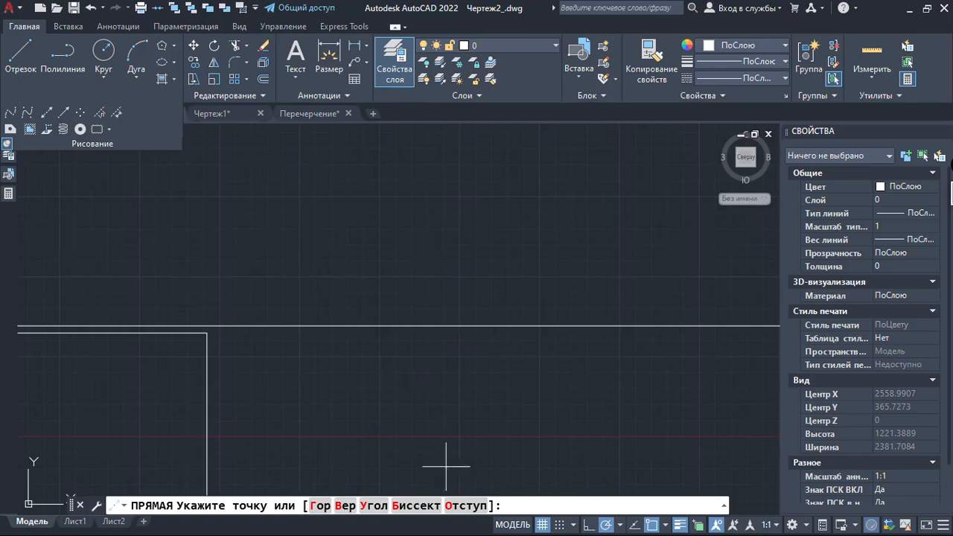
left_click(320, 506)
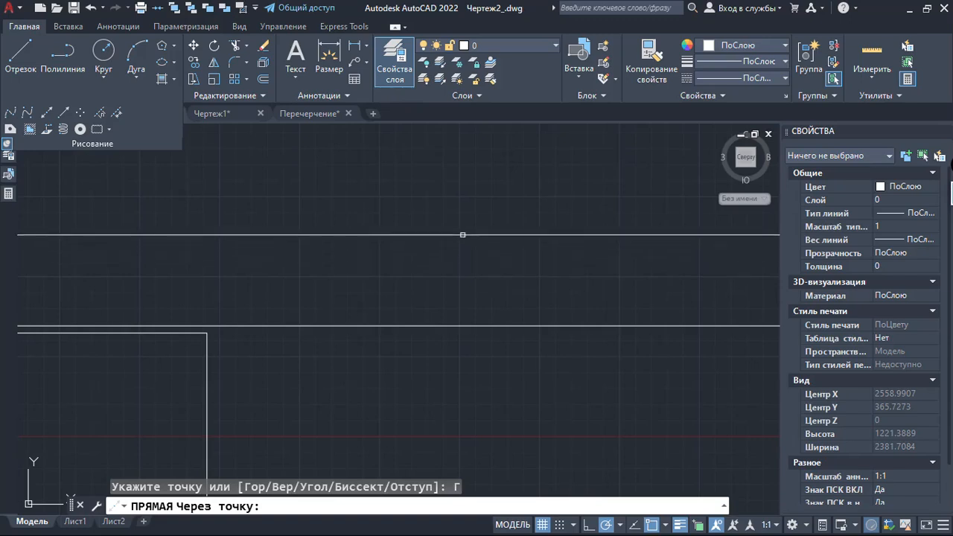
scroll(195, 363, "up", 2)
scroll(195, 363, "up", 8)
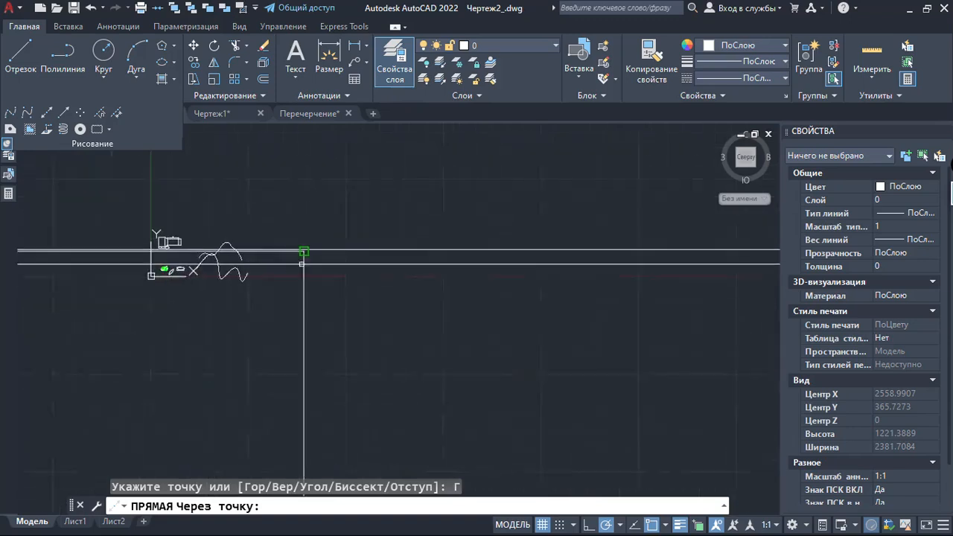
scroll(273, 160, "up", 3)
middle_click_drag(213, 194, 570, 283)
scroll(416, 316, "down", 6)
scroll(416, 316, "up", 3)
scroll(427, 300, "up", 3)
left_click(447, 308)
scroll(458, 365, "down", 5)
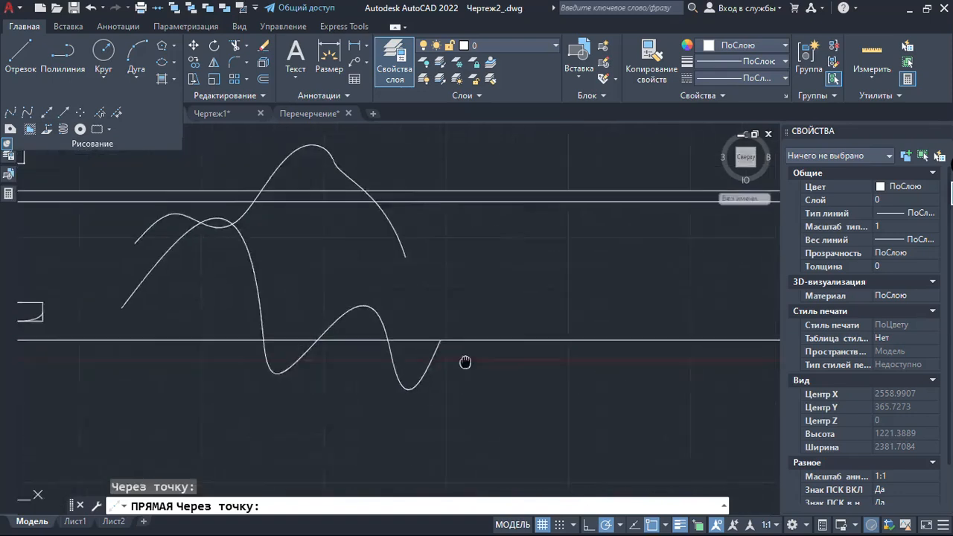
key("Return")
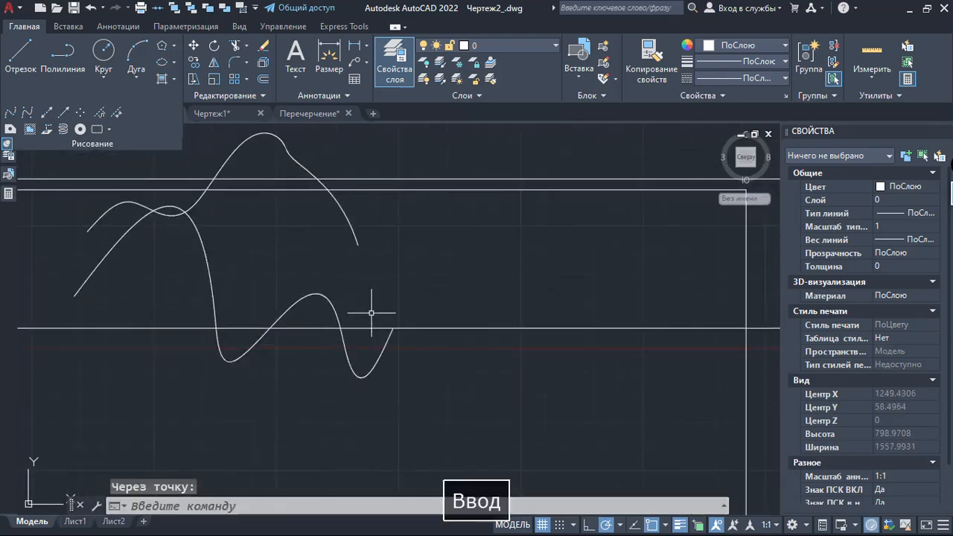
Step: Draw a construction line with the vertical option (Вер) through the same right endpoint of the lower spline
key("Return")
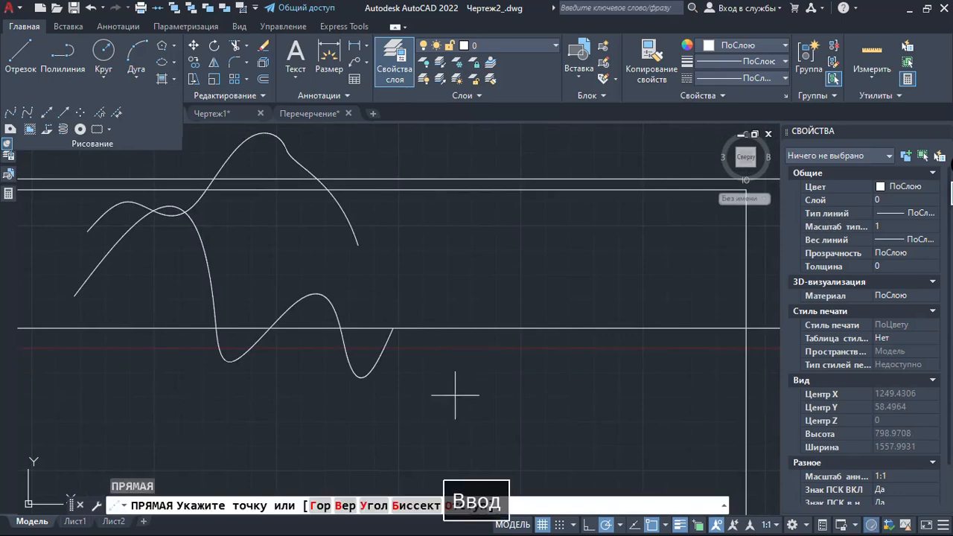
left_click(345, 506)
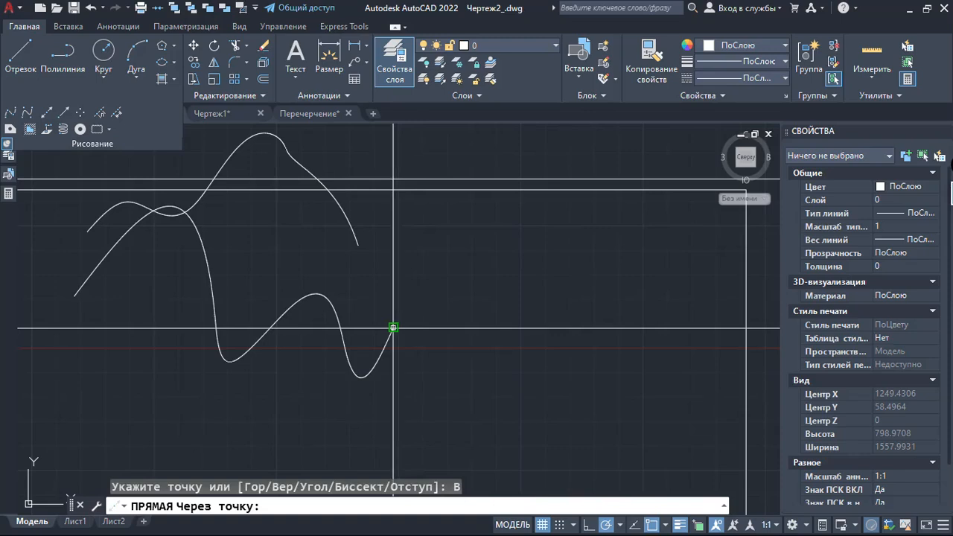
left_click(392, 328)
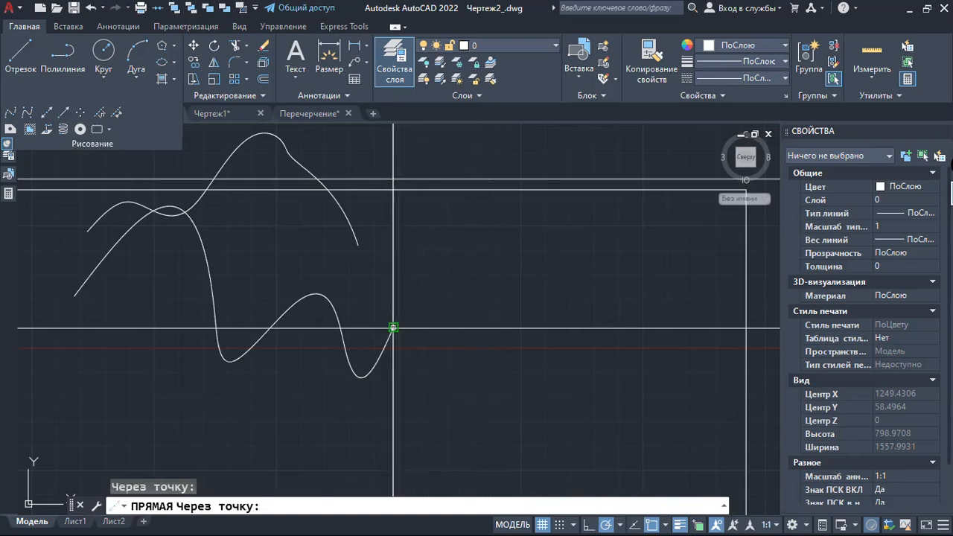
key("Return")
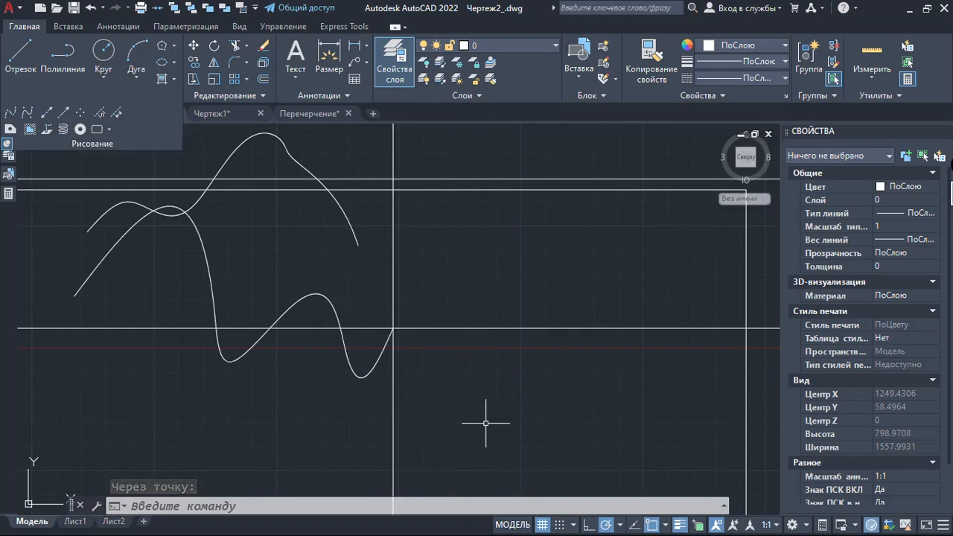
key("Return")
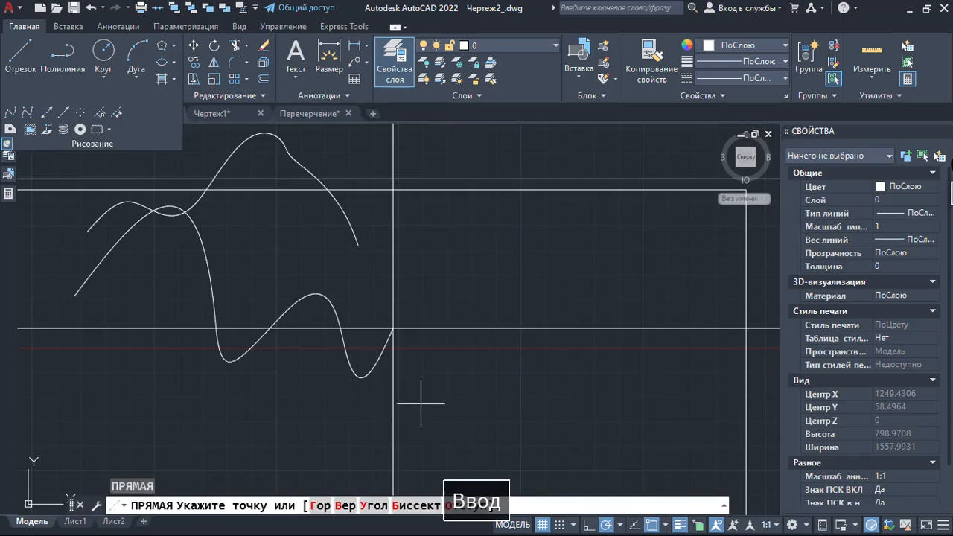
left_click(375, 505)
scroll(379, 382, "down", 4)
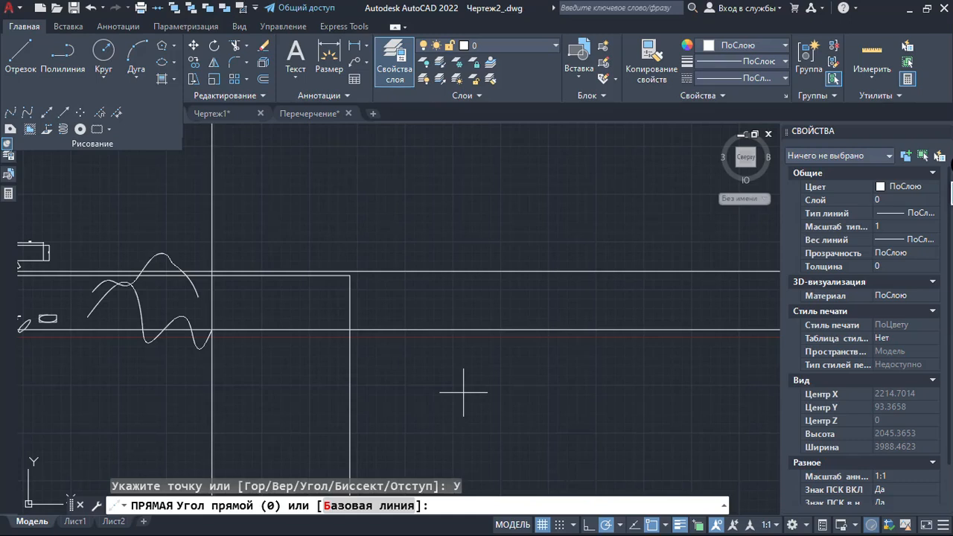
type("1")
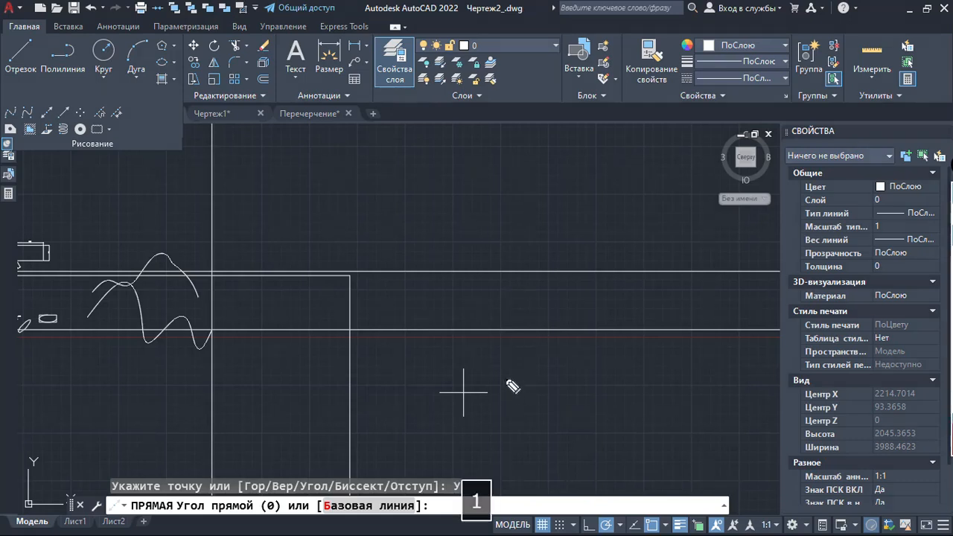
mouse_move(500, 236)
left_mouse_down()
mouse_move(344, 335)
mouse_move(555, 363)
mouse_move(460, 216)
mouse_move(470, 207)
left_mouse_up()
mouse_move(448, 313)
left_mouse_down()
mouse_move(557, 321)
mouse_move(577, 333)
mouse_move(577, 318)
mouse_move(482, 265)
mouse_move(481, 275)
left_mouse_up()
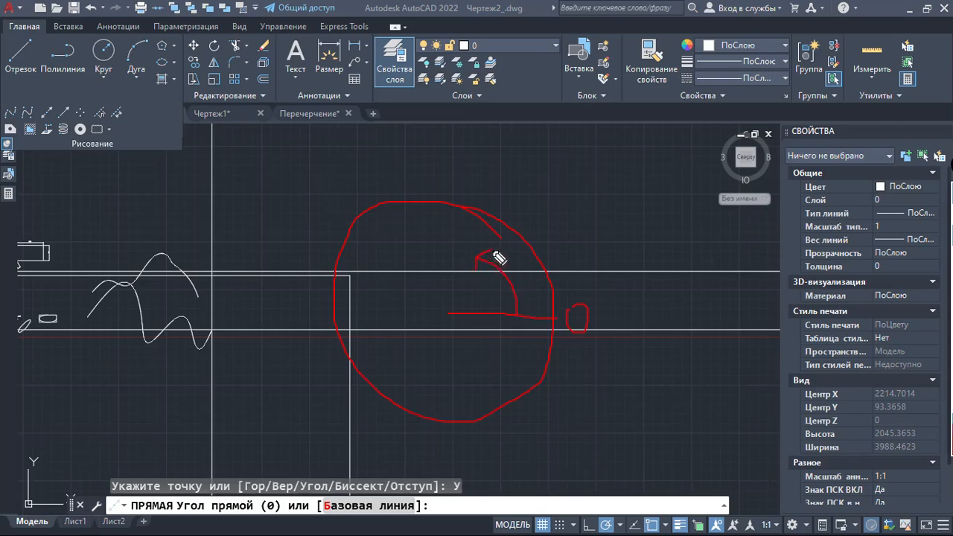
mouse_move(297, 424)
left_mouse_down()
mouse_move(673, 179)
mouse_move(721, 122)
left_mouse_up()
left_click_drag(308, 418, 156, 511)
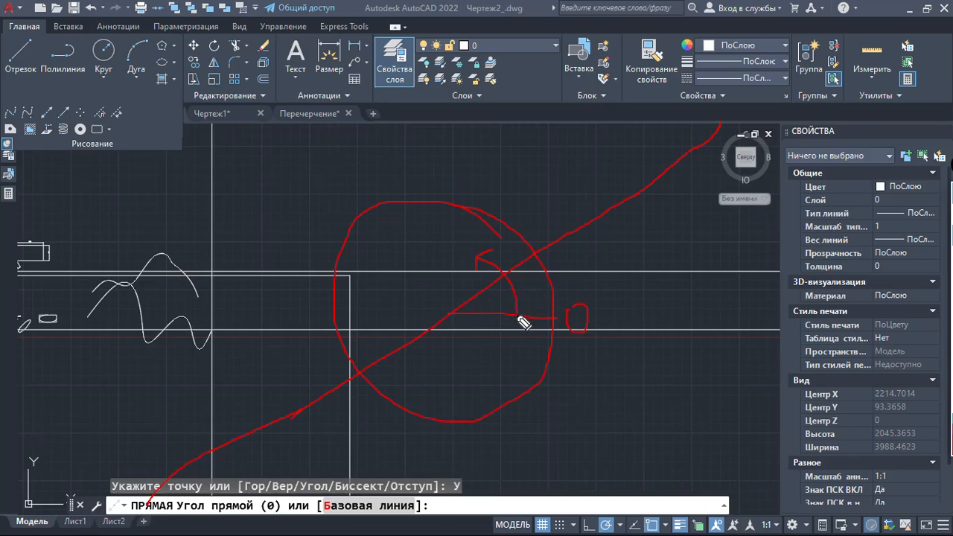
key("ctrl+shift+7")
key("ctrl+shift+1")
Step: Draw three parallel construction lines with the angle option (Угол) at 35°, spaced across the area right of the vertical line
left_click(49, 113)
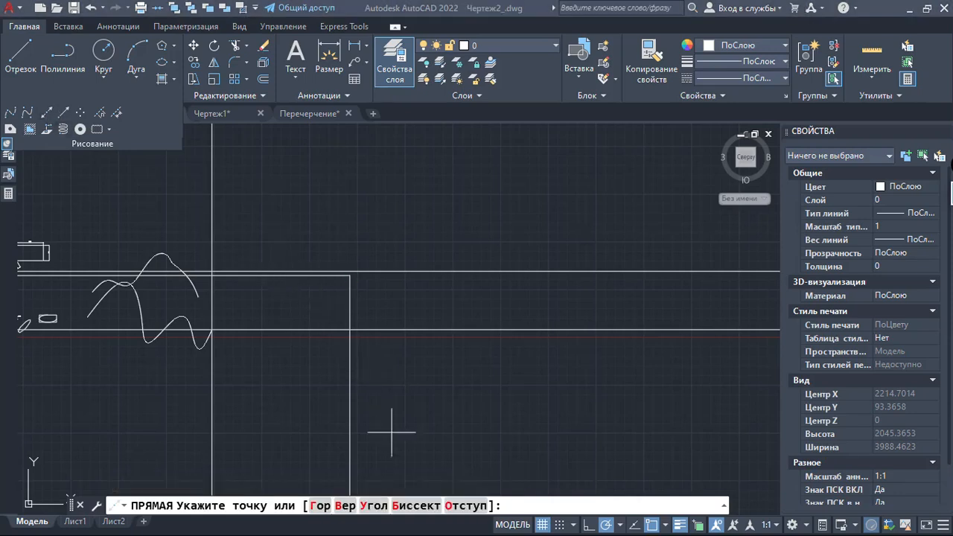
left_click(373, 505)
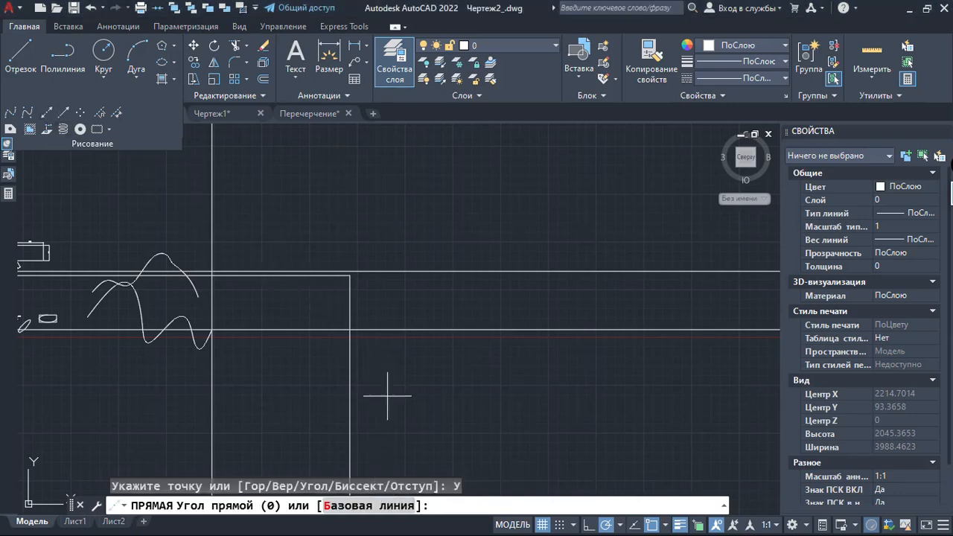
type("35")
key("Return")
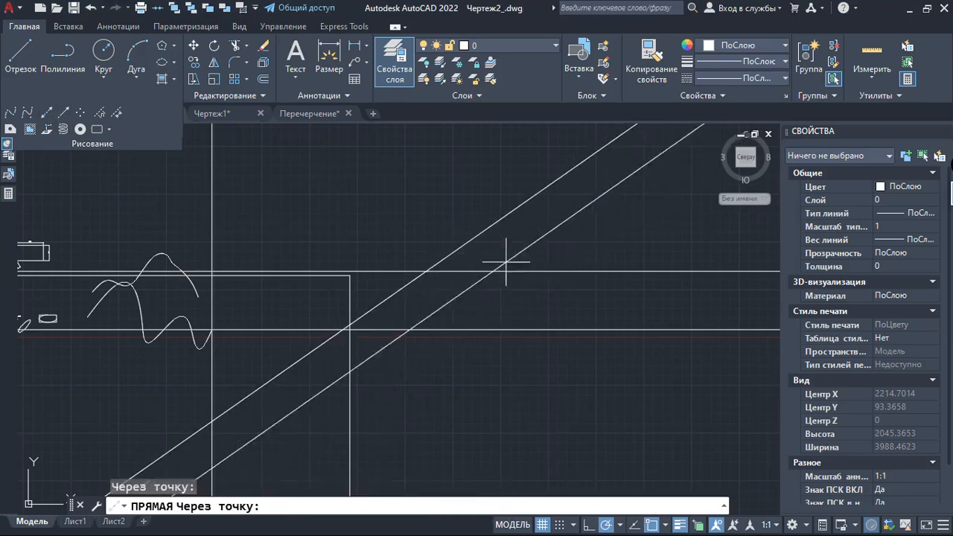
left_click(500, 218)
left_click(573, 289)
left_click(670, 291)
key("Escape")
Step: Erase the three slanted 35° construction lines, keeping the horizontal and vertical ones
left_click(577, 414)
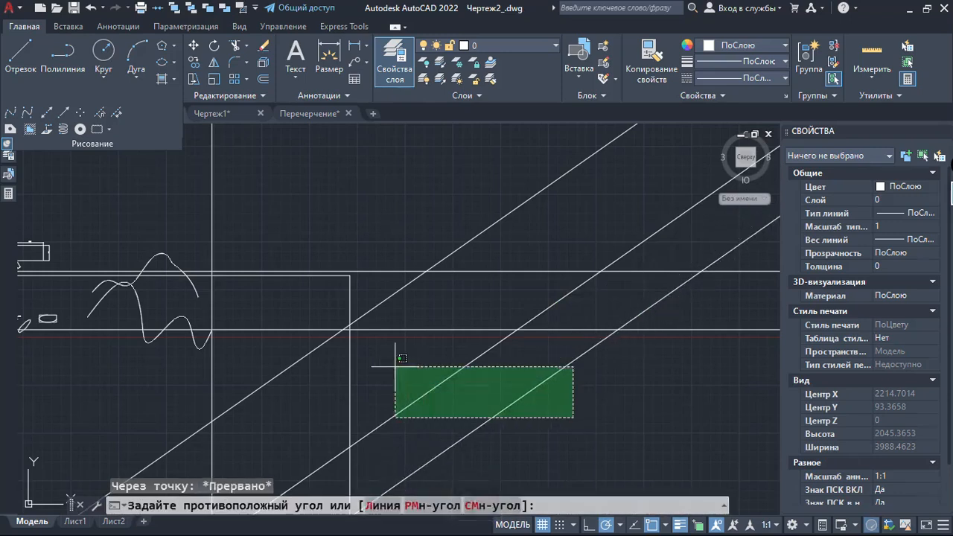
left_click(322, 388)
left_click(293, 409)
left_click(248, 363)
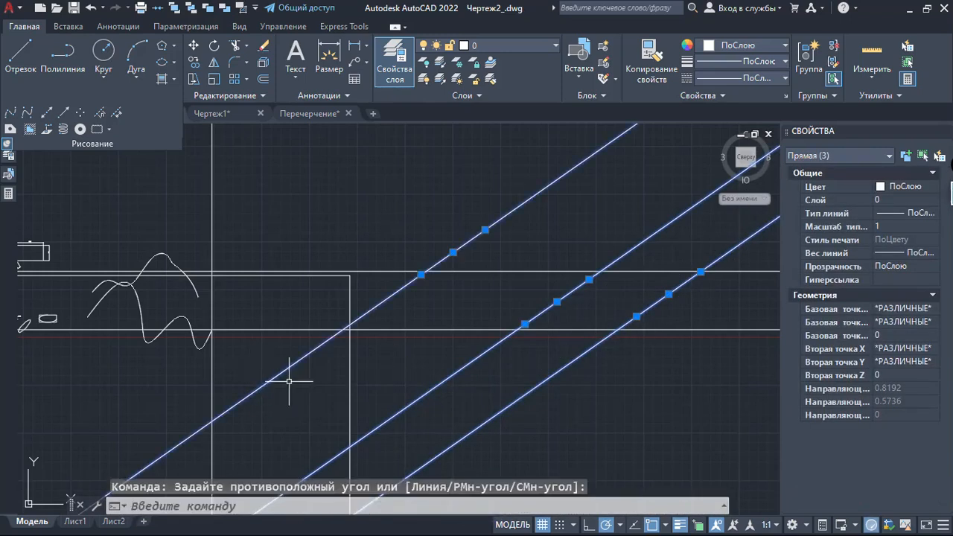
key("Delete")
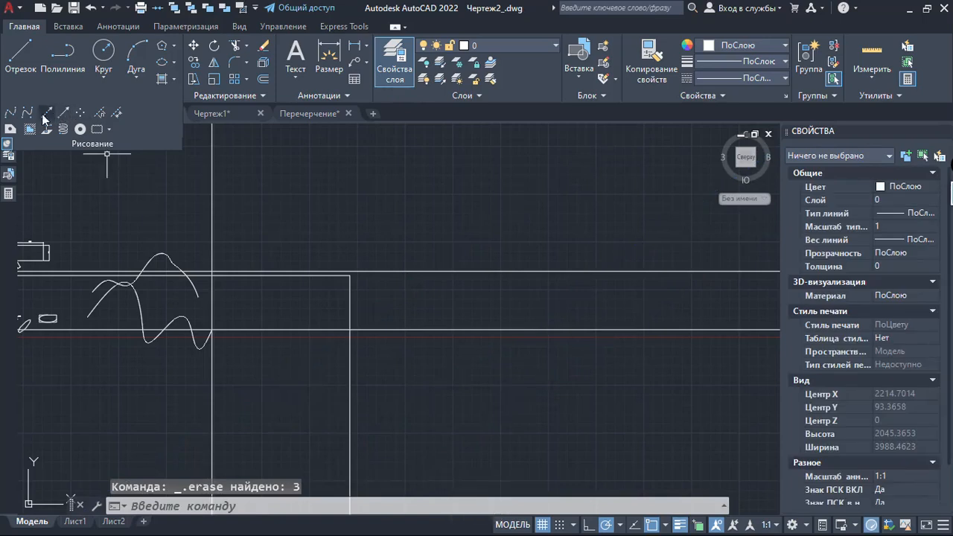
Step: Draw a two-segment open polyline forming a sharp angle below the horizontal construction lines, with the first segment at 205° and the second toward the lower right
left_click(46, 113)
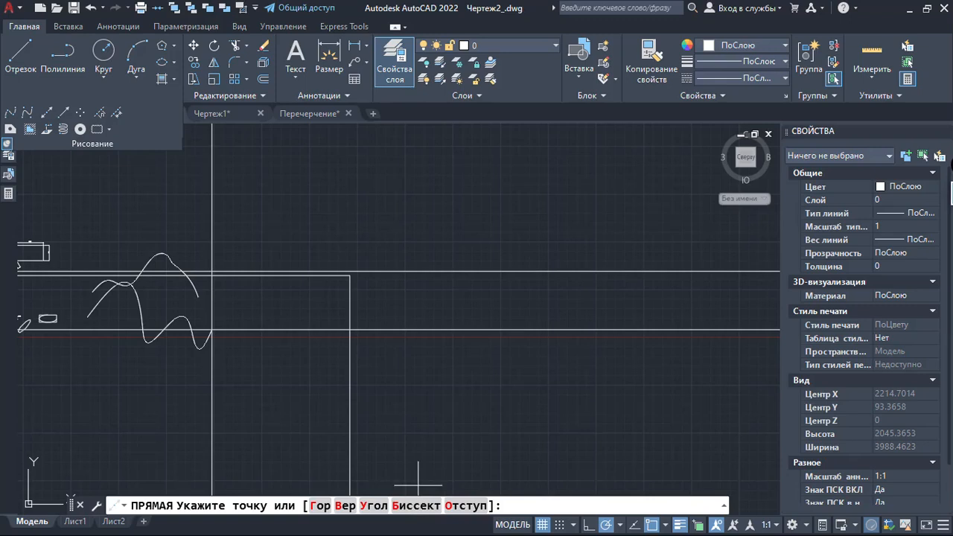
key("Escape")
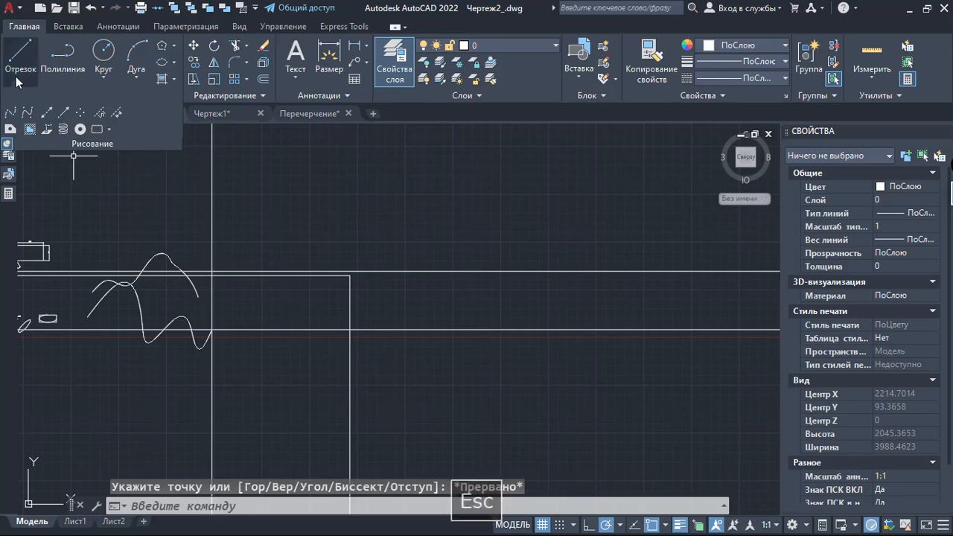
left_click(63, 53)
left_click(582, 368)
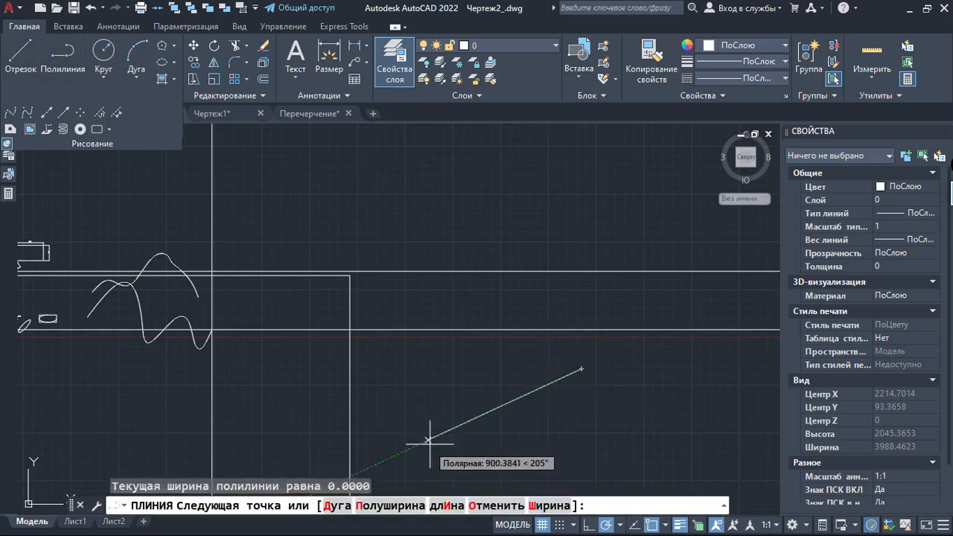
left_click(449, 430)
left_click(584, 466)
key("space")
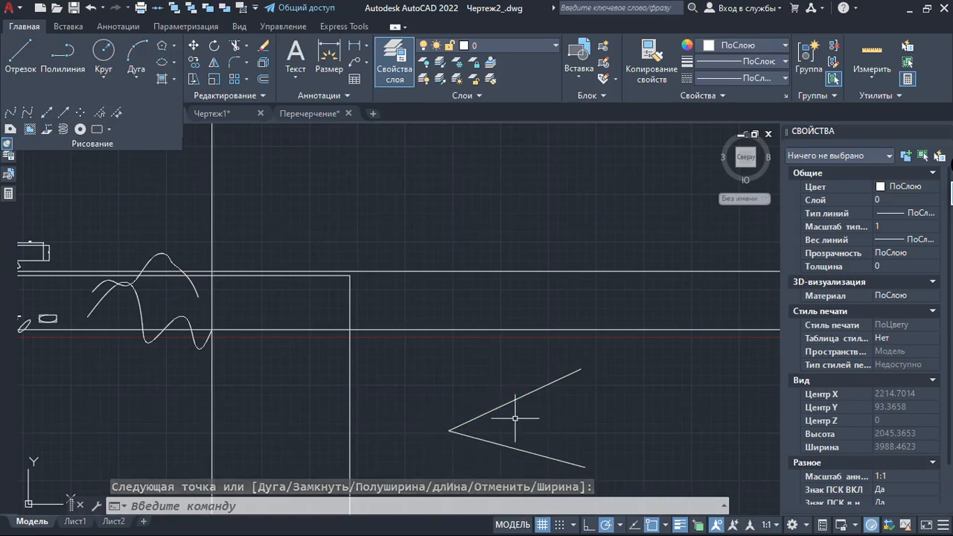
Step: Draw a construction line with the bisector option (Биссект) from the polyline's vertex, using a point on its upper and lower segments
left_click(52, 113)
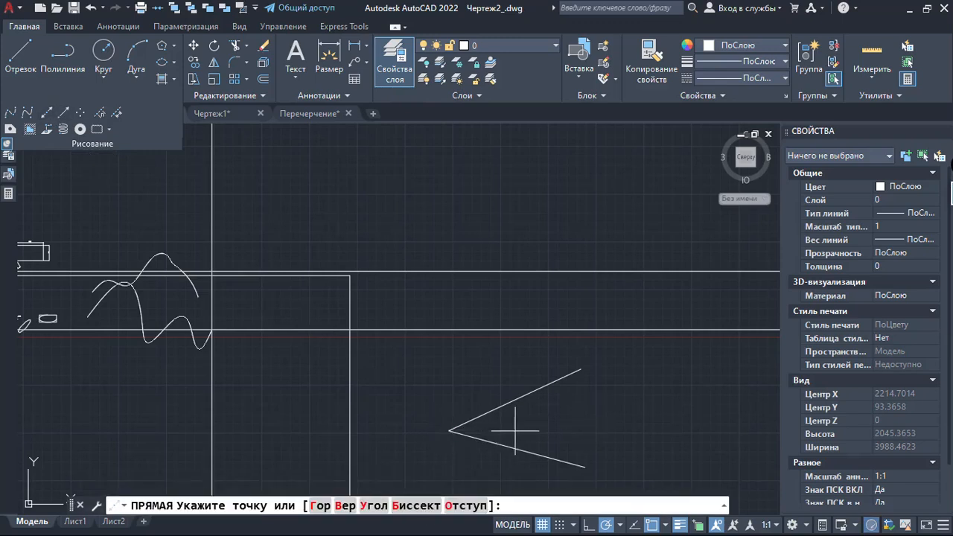
left_click(418, 506)
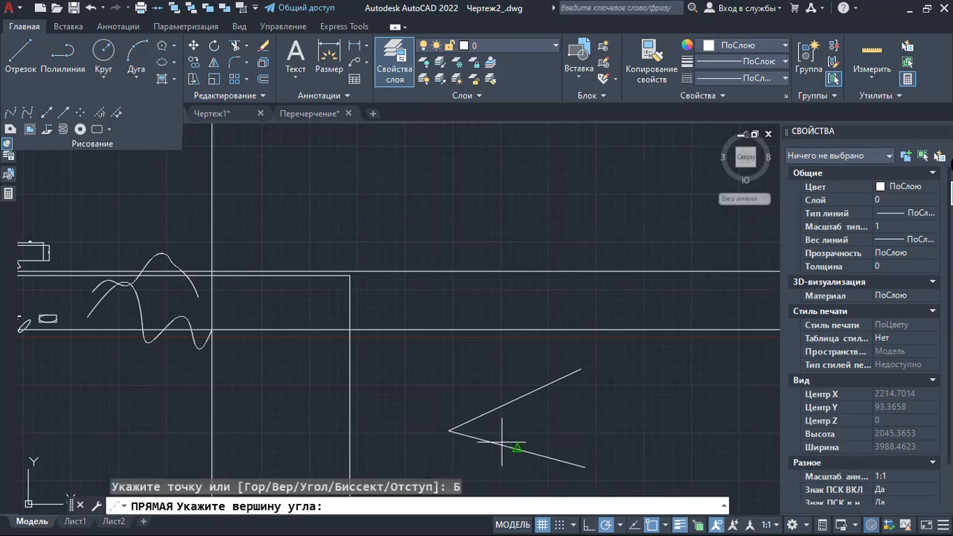
left_click(448, 430)
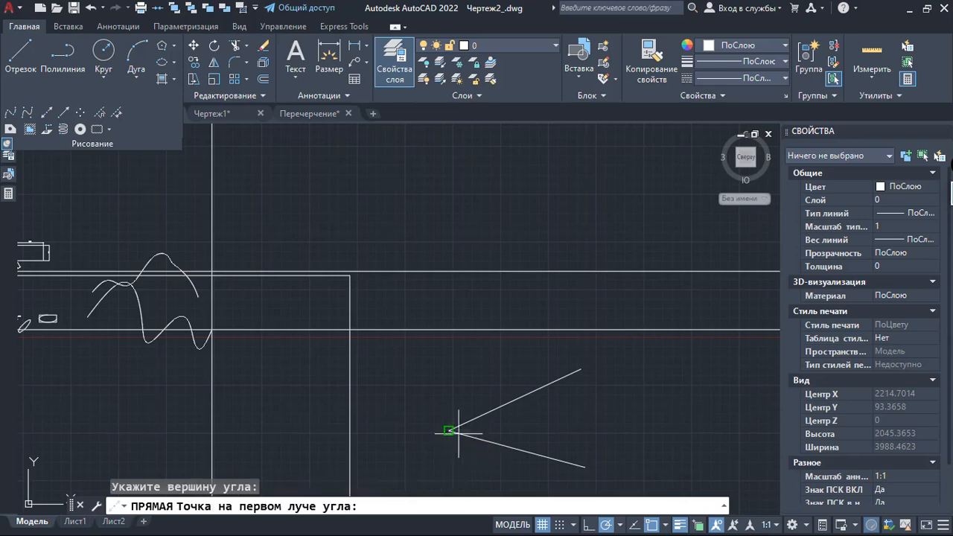
left_click(572, 373)
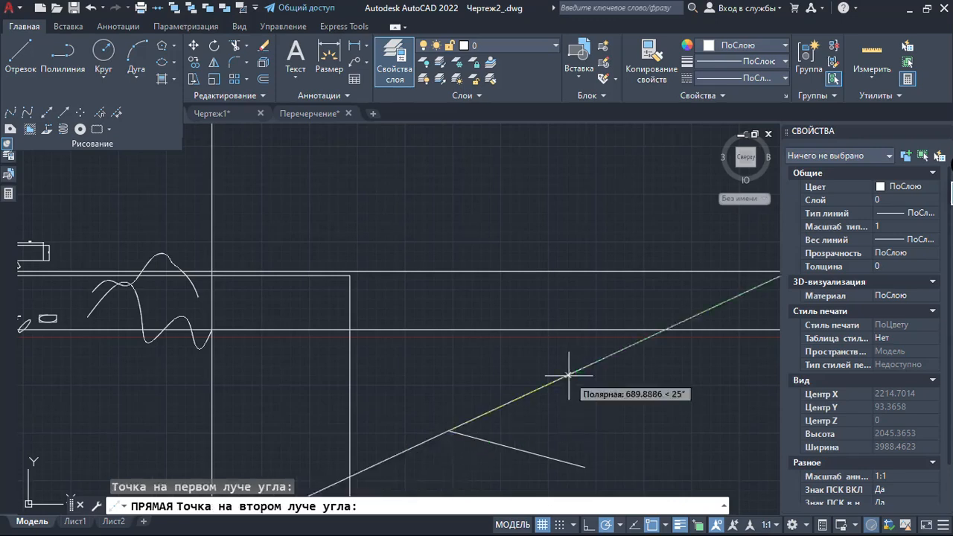
left_click(565, 462)
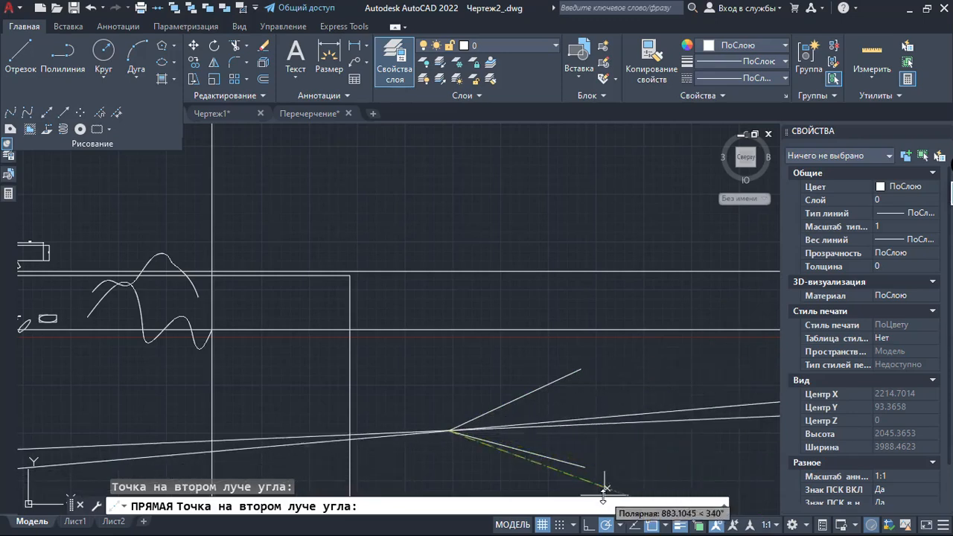
Step: Draw a construction line with the offset option (Отступ) at 50, parallel to the polyline's upper segment and placed above it
key("Return")
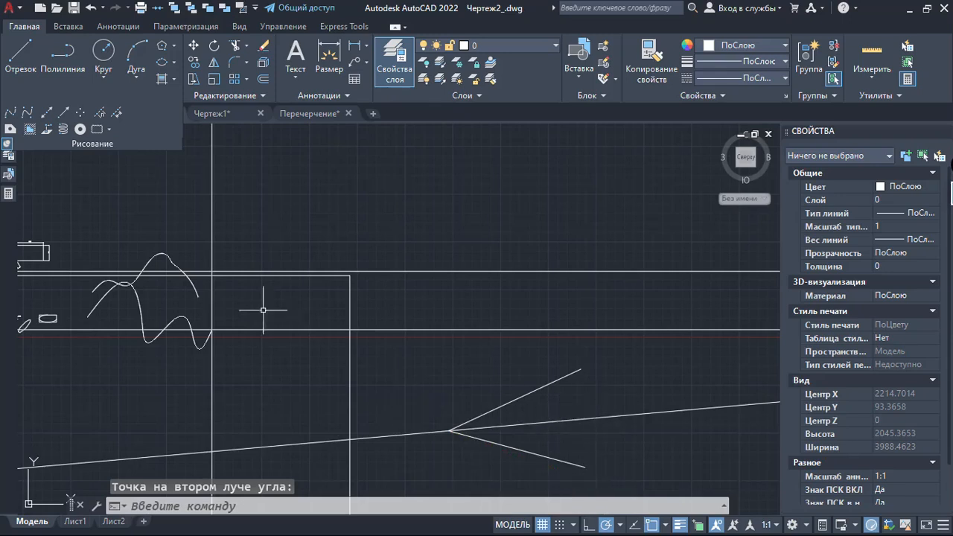
left_click(49, 112)
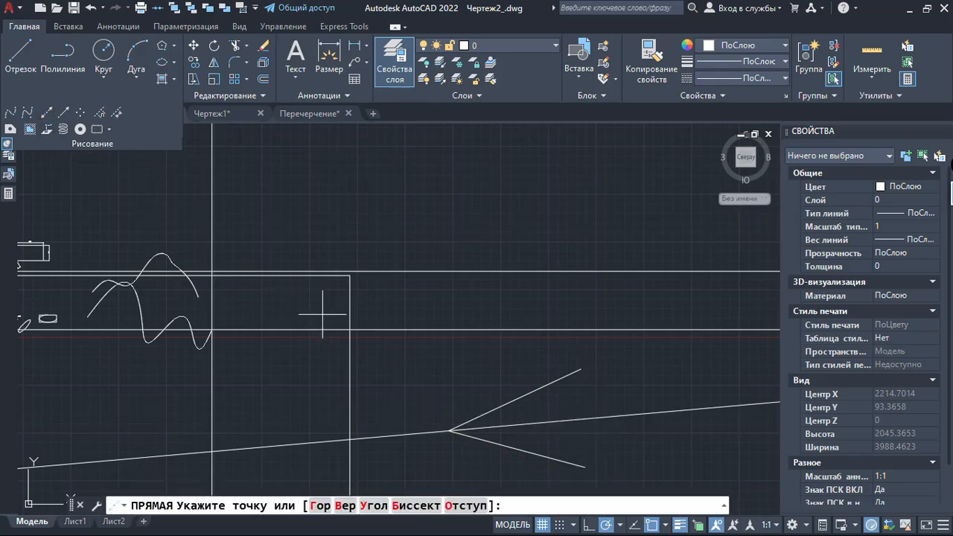
left_click(462, 506)
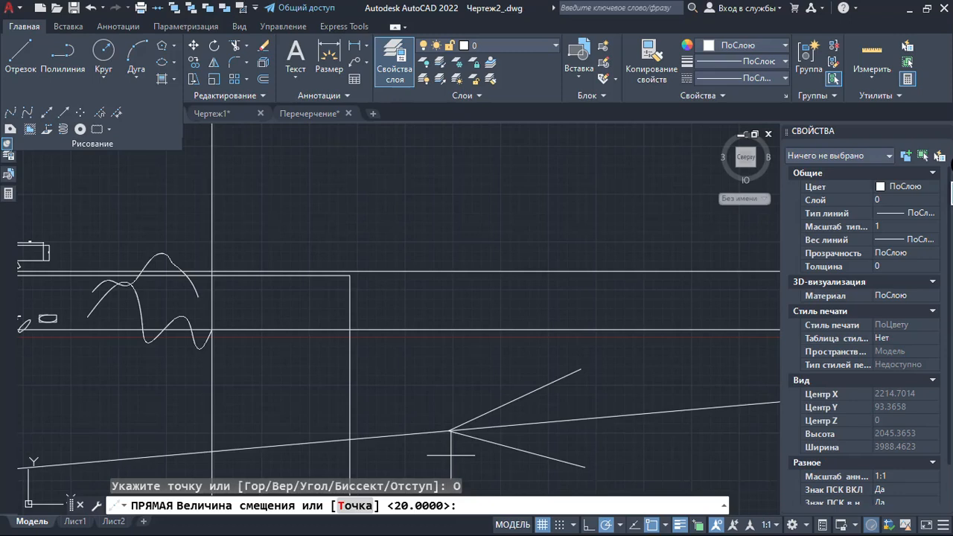
type("50")
key("Return")
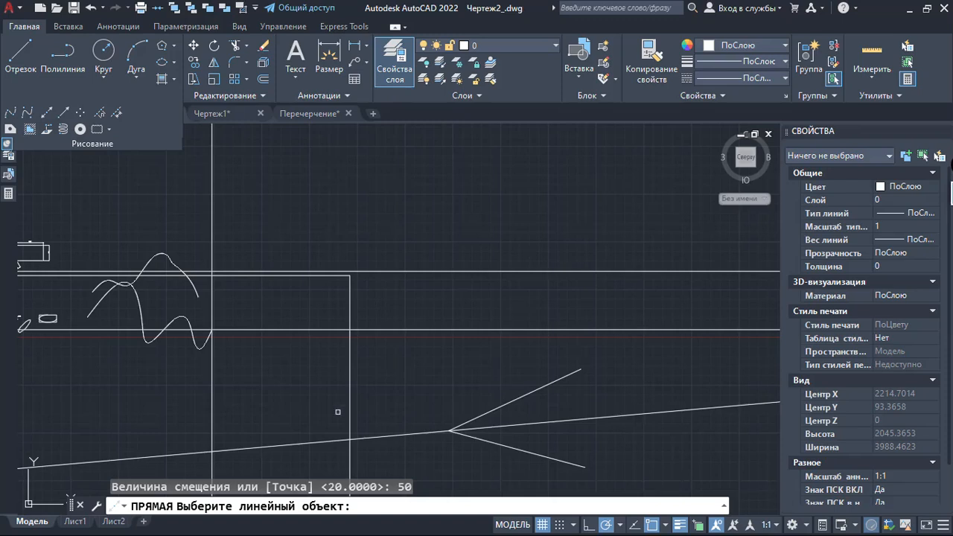
left_click(517, 396)
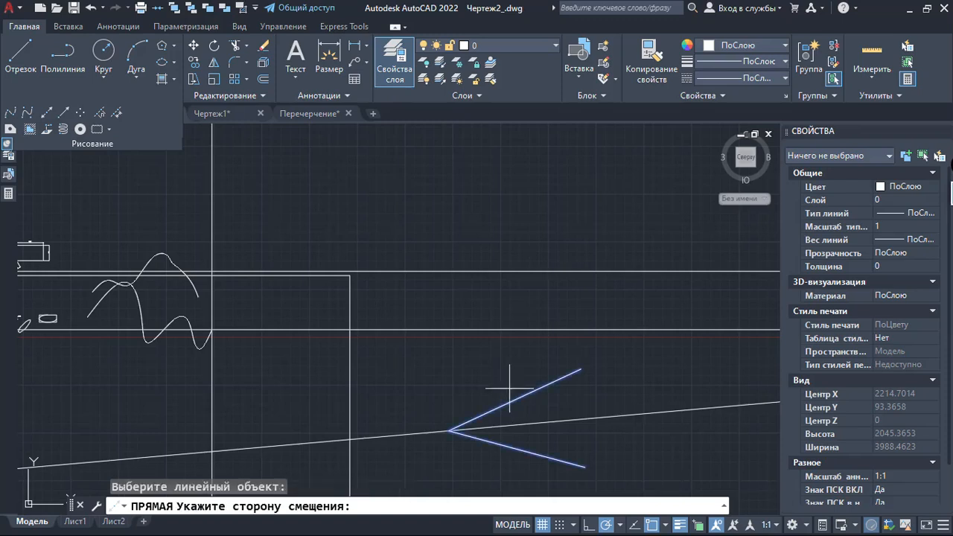
left_click(458, 349)
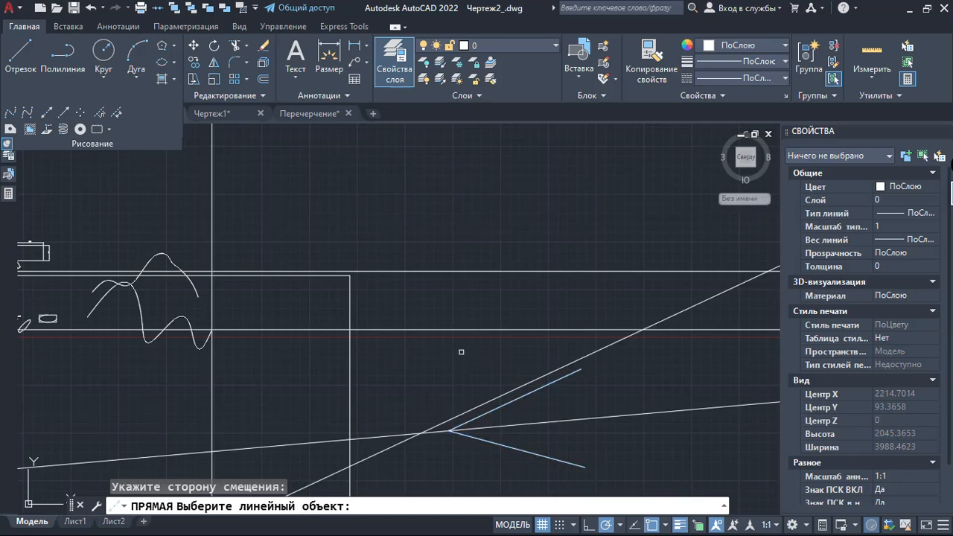
scroll(465, 358, "up", 4)
key("Escape")
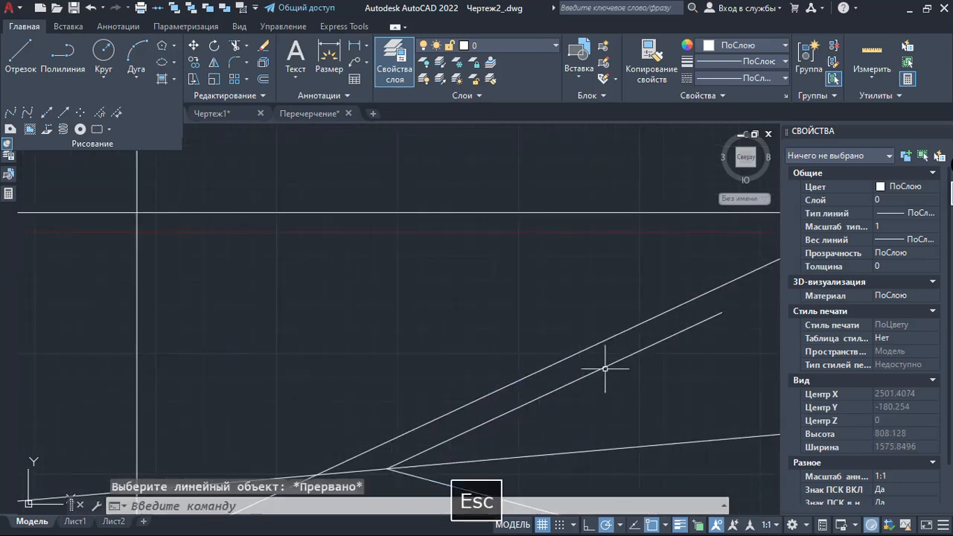
Step: Add an aligned dimension between the free end of the polyline's upper segment and the offset construction line
middle_click_drag(618, 377, 538, 373)
left_click(365, 45)
left_click(368, 98)
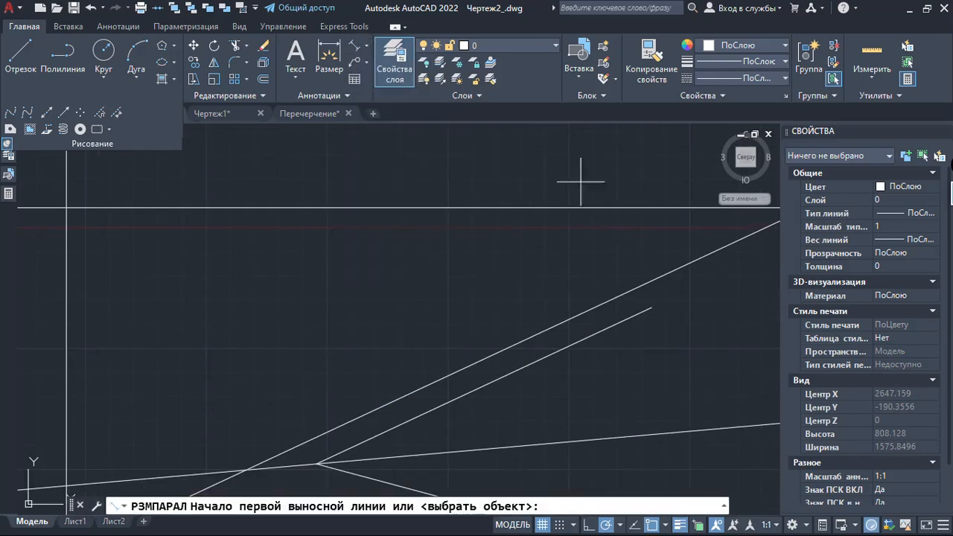
left_click(651, 306)
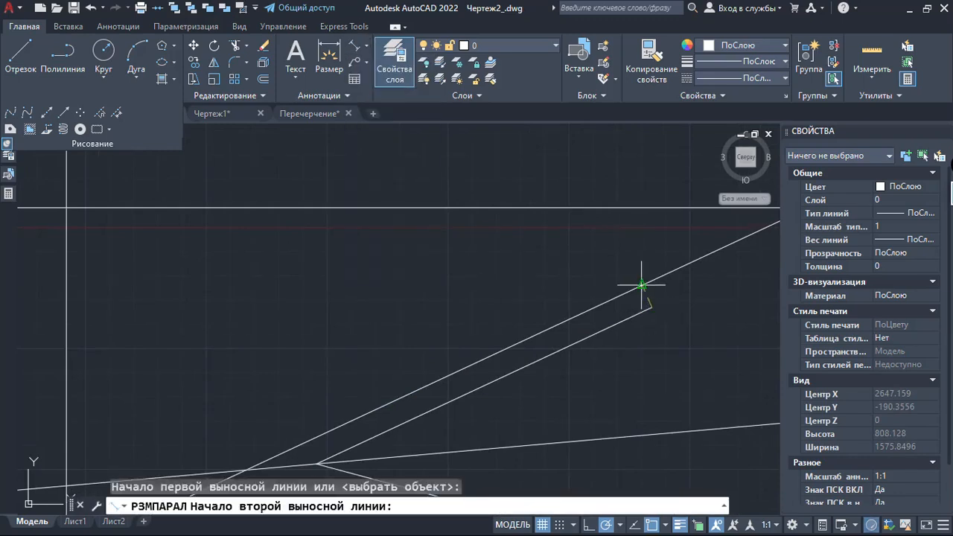
left_click(641, 285)
scroll(611, 311, "up", 8)
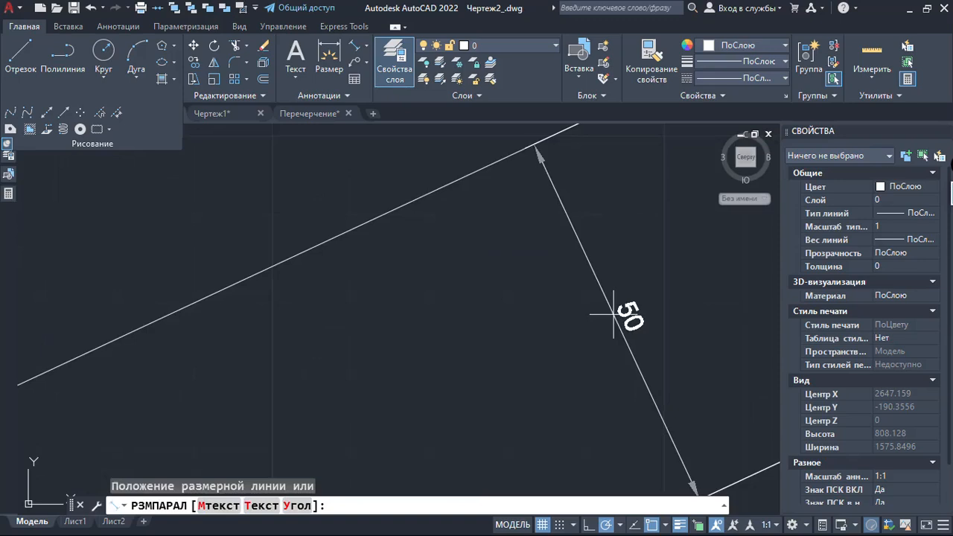
left_click(613, 314)
scroll(613, 314, "down", 8)
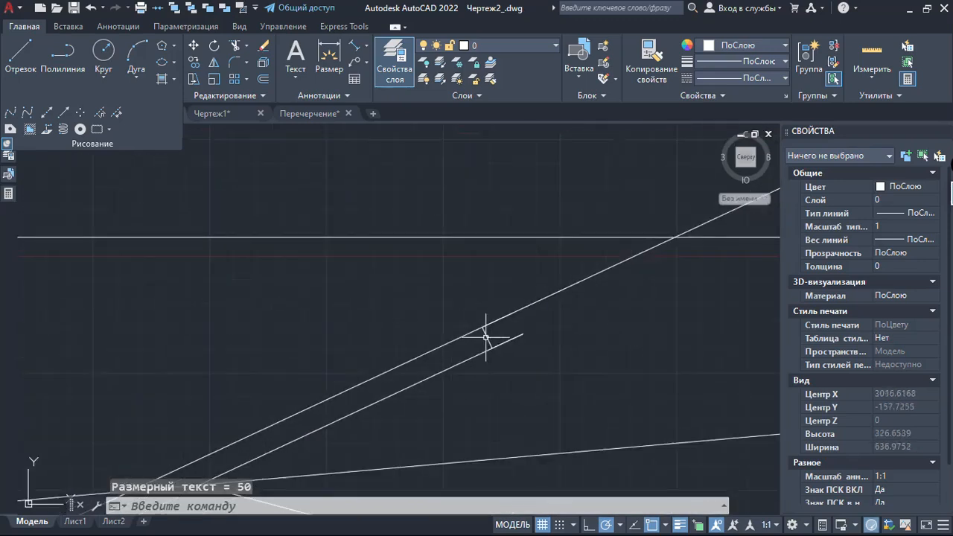
Step: Erase the angled polyline, its offset construction line and the aligned dimension, keeping the bisector line
scroll(513, 330, "down", 4)
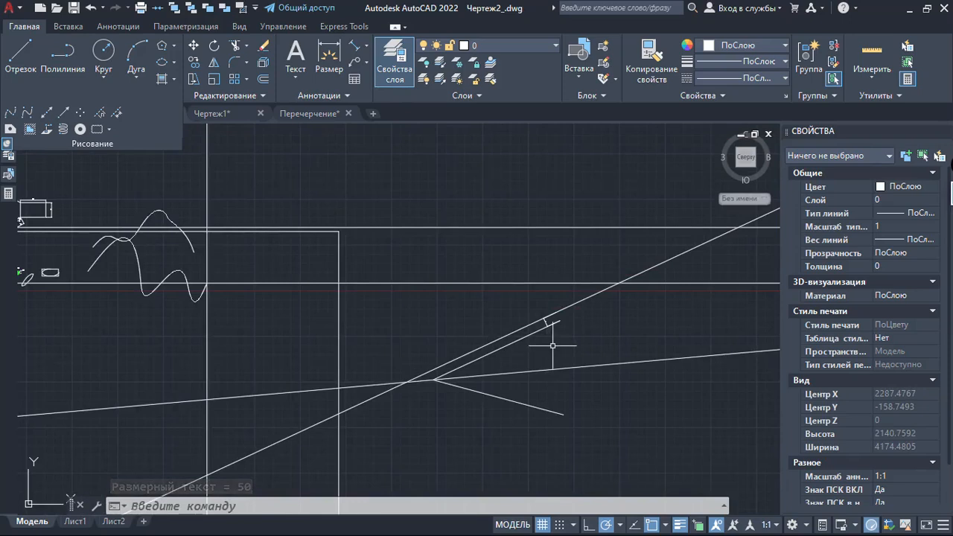
left_click(567, 345)
left_click(529, 323)
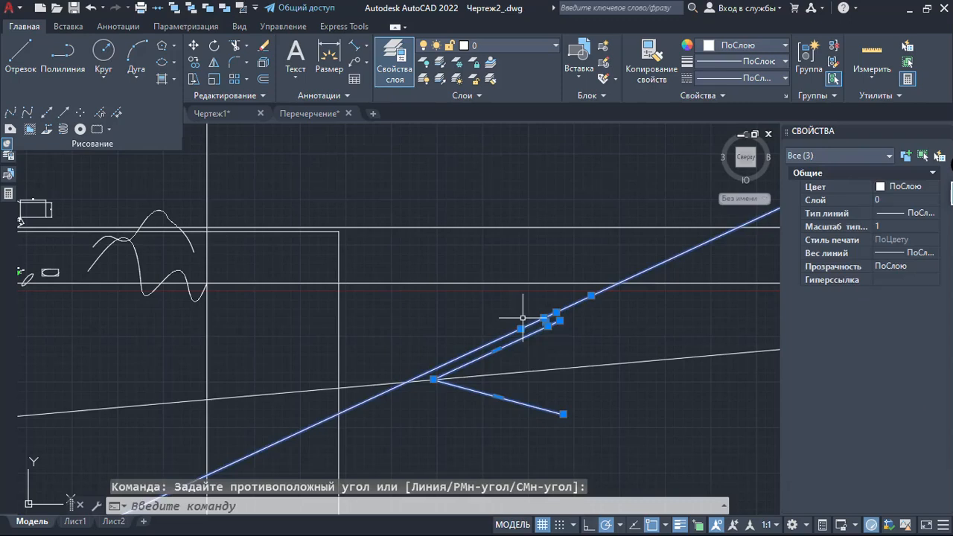
key("Delete")
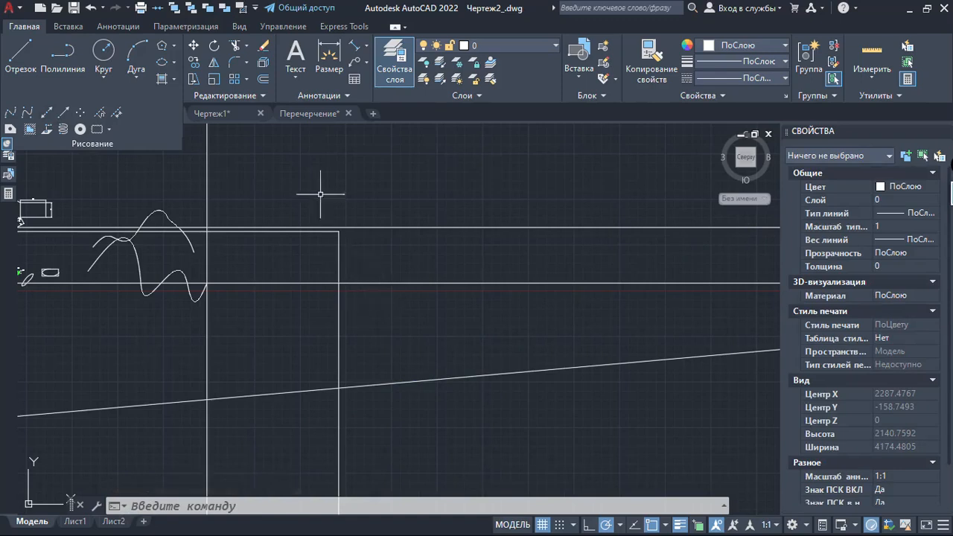
Step: Switch to the drawing Перечерчение and examine the building section А-А and the empty sheet beside it
left_click(313, 114)
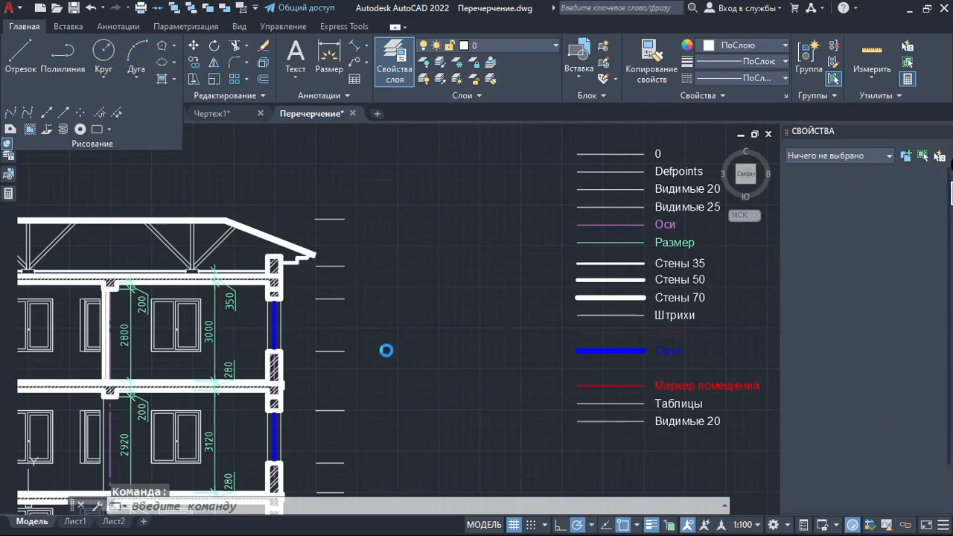
middle_click_drag(391, 387, 422, 278)
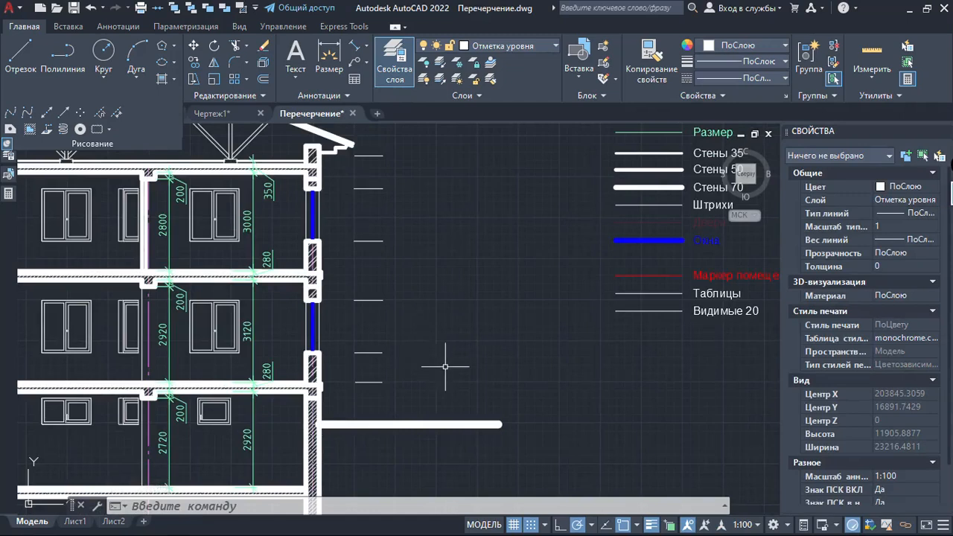
scroll(430, 355, "down", 3)
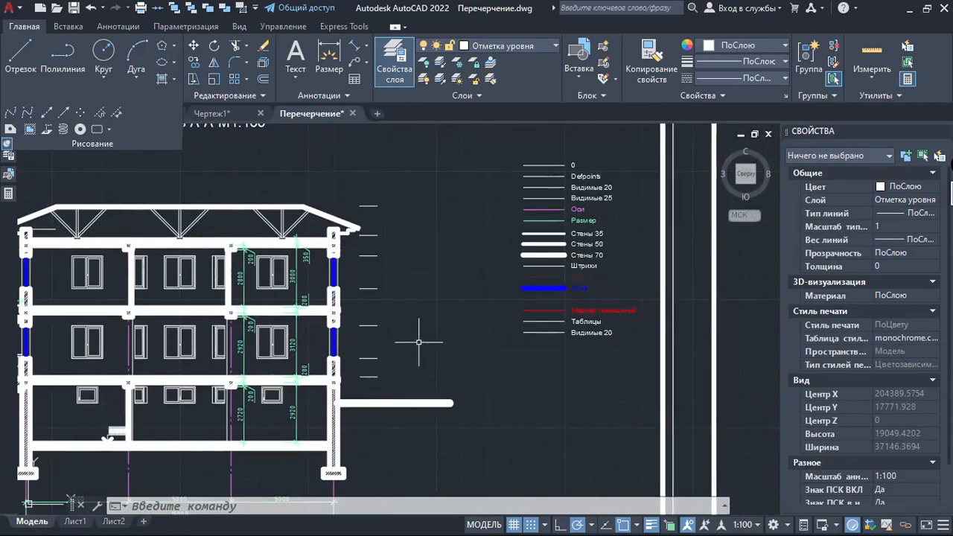
scroll(521, 296, "down", 2)
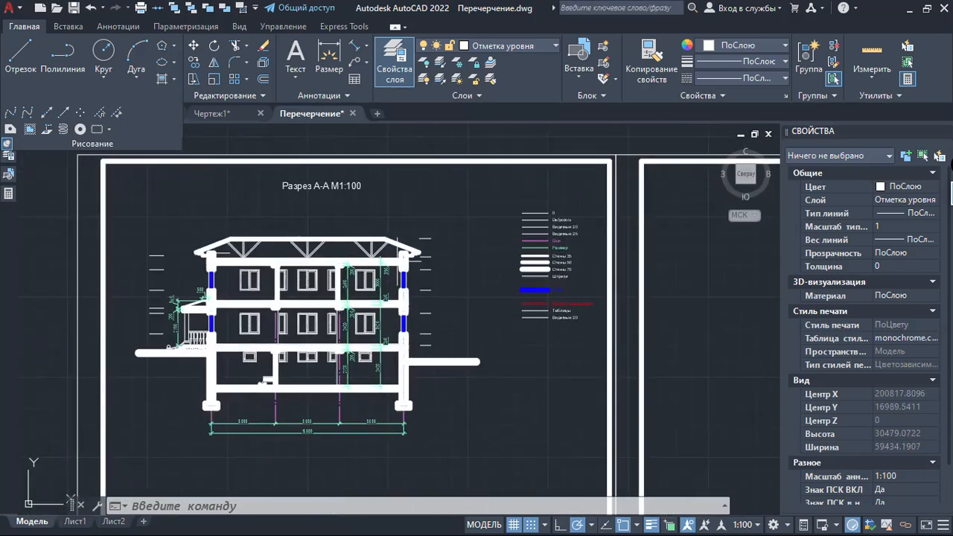
scroll(397, 261, "up", 2)
scroll(491, 293, "down", 4)
middle_click_drag(492, 293, 140, 293)
scroll(291, 286, "up", 4)
scroll(234, 282, "down", 4)
middle_click_drag(227, 283, 460, 237)
scroll(272, 329, "up", 3)
scroll(320, 302, "down", 3)
middle_click_drag(400, 260, 321, 315)
scroll(251, 252, "up", 4)
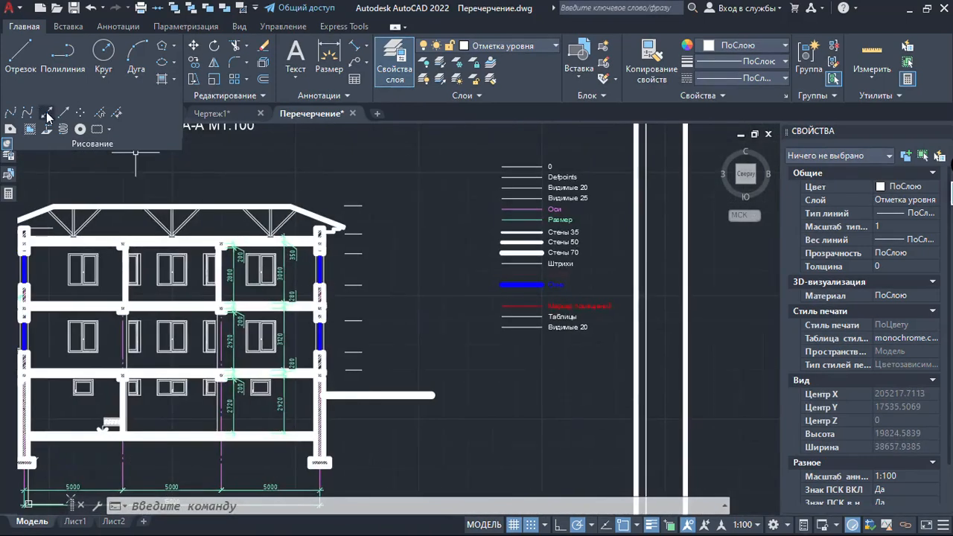
Step: Draw horizontal construction lines (Гор) through the attic floor levels at the section's right outer wall
left_click(46, 113)
scroll(351, 236, "up", 4)
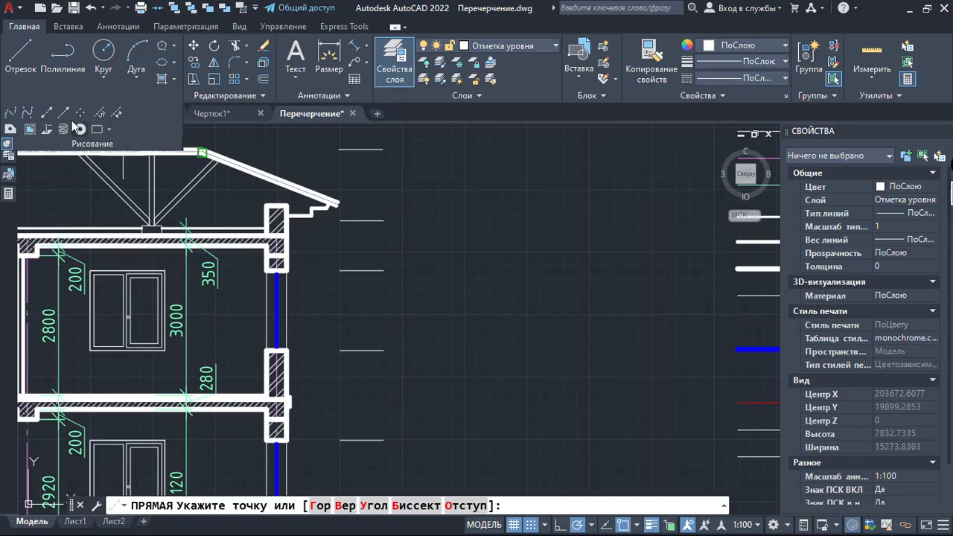
left_click(322, 505)
scroll(297, 232, "up", 4)
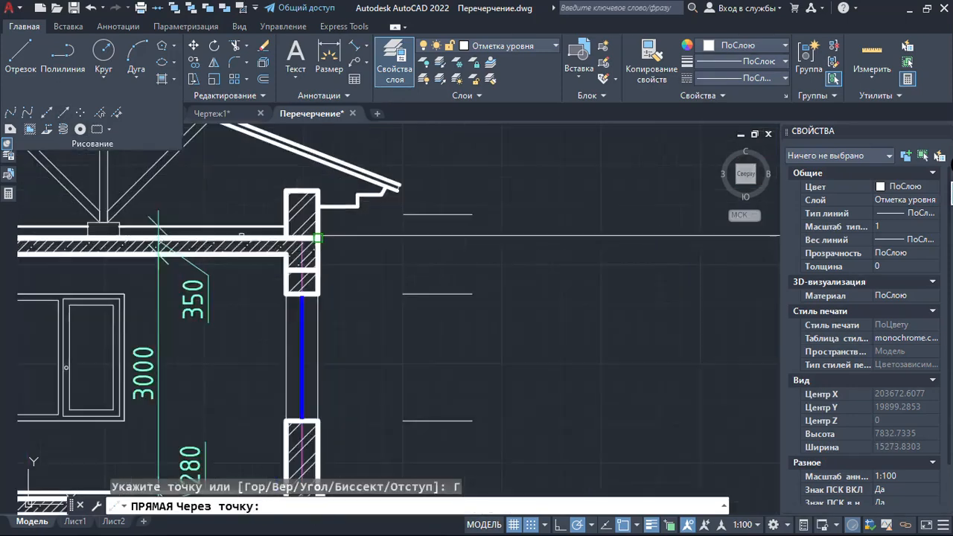
scroll(297, 232, "up", 2)
left_click(265, 249)
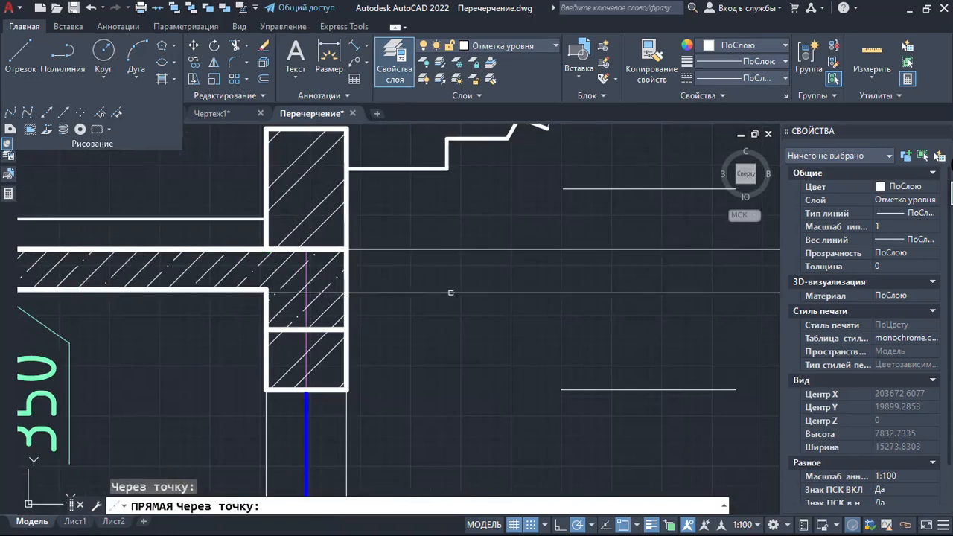
scroll(265, 288, "down", 5)
scroll(262, 180, "up", 5)
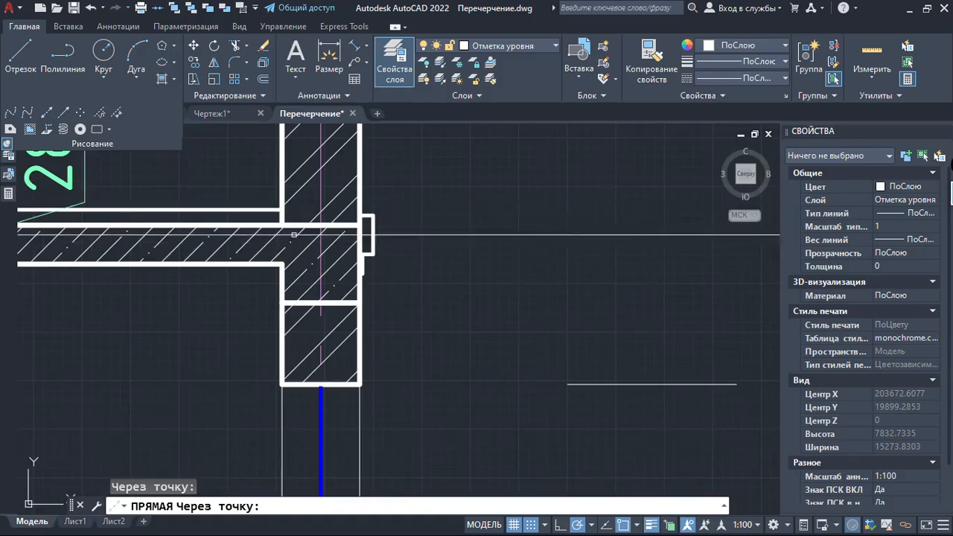
Step: Continue the horizontal construction lines through the levels of the two floor slabs below at the right outer wall
left_click(282, 211)
scroll(283, 335, "down", 5)
scroll(311, 171, "up", 4)
left_click(318, 179)
left_click(318, 212)
scroll(320, 214, "down", 5)
middle_click_drag(331, 223, 218, 302)
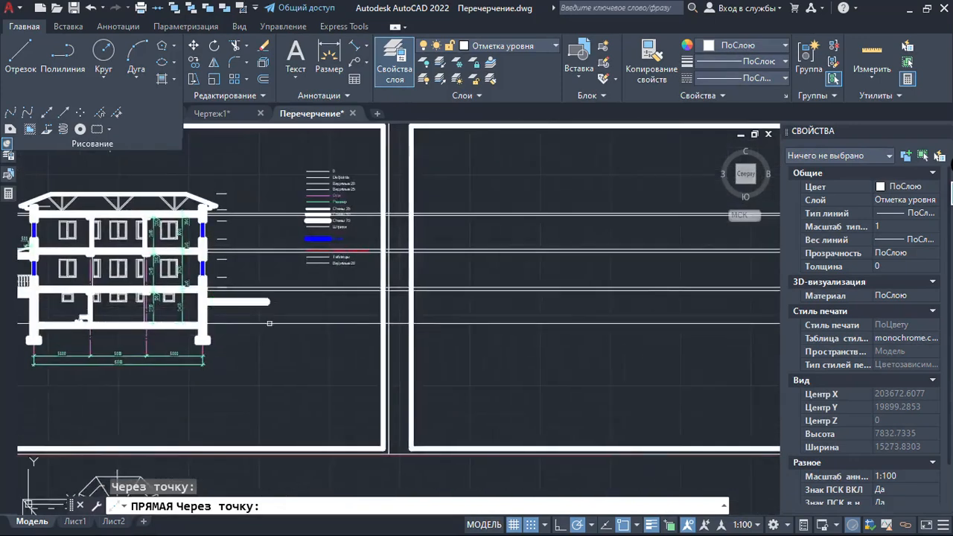
Step: Add a horizontal construction line along the ground level to the right of the building and finish the command
scroll(272, 320, "up", 6)
left_click(274, 250)
scroll(476, 301, "down", 4)
scroll(477, 301, "down", 3)
middle_click_drag(538, 305, 187, 334)
middle_click_drag(459, 343, 325, 380)
scroll(372, 361, "up", 5)
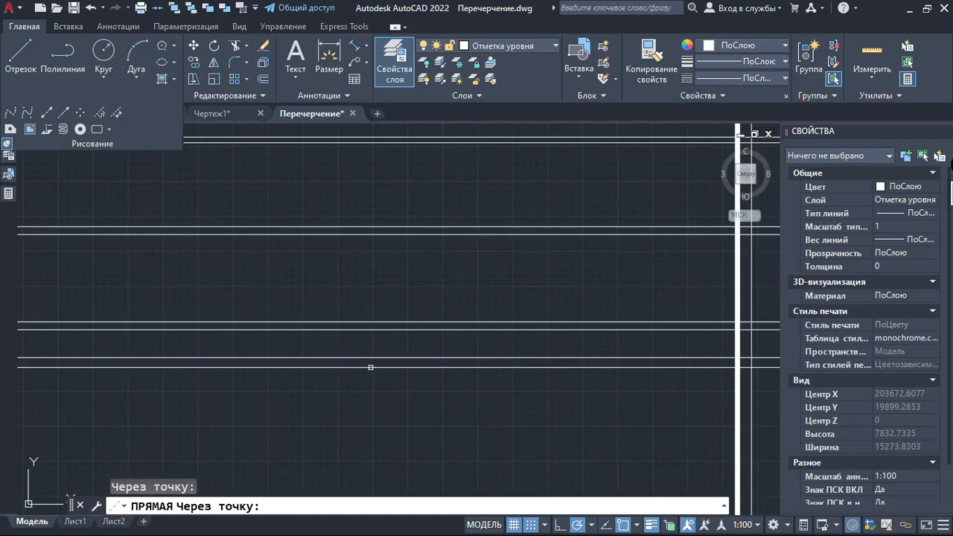
key("space")
Step: Select the ground-level construction line, examine how it extends from the section across the empty sheet, and clear the selection
left_click(375, 353)
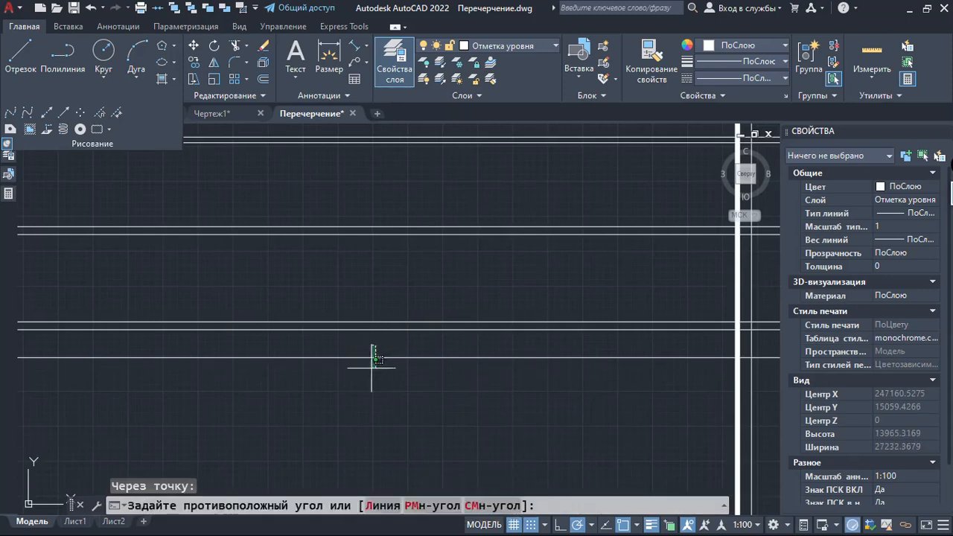
left_click(367, 375)
scroll(456, 377, "down", 2)
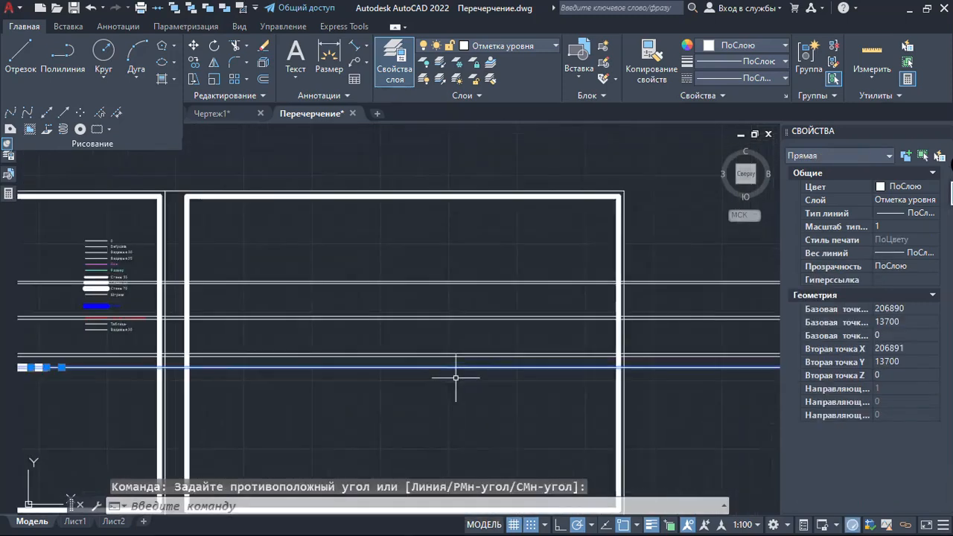
scroll(402, 322, "up", 1)
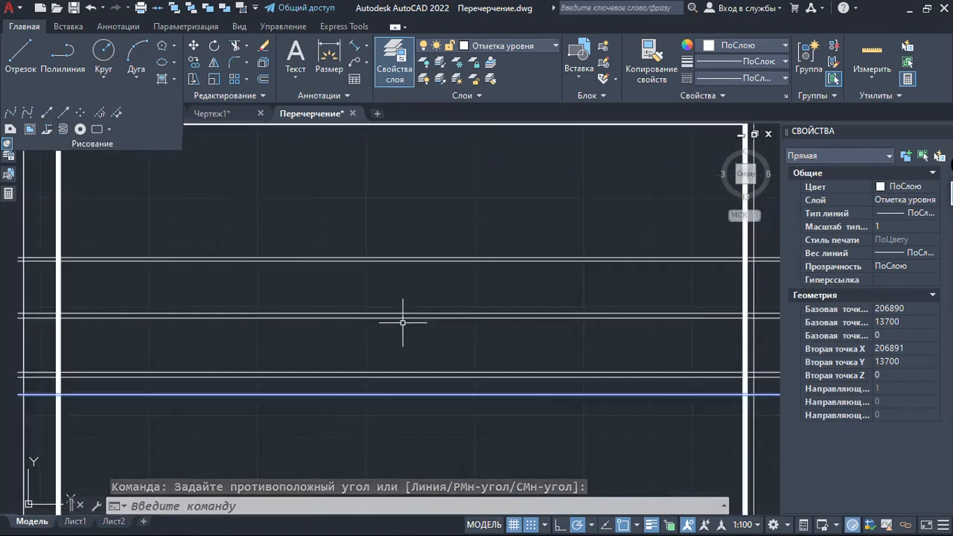
scroll(366, 395, "down", 1)
scroll(434, 278, "down", 2)
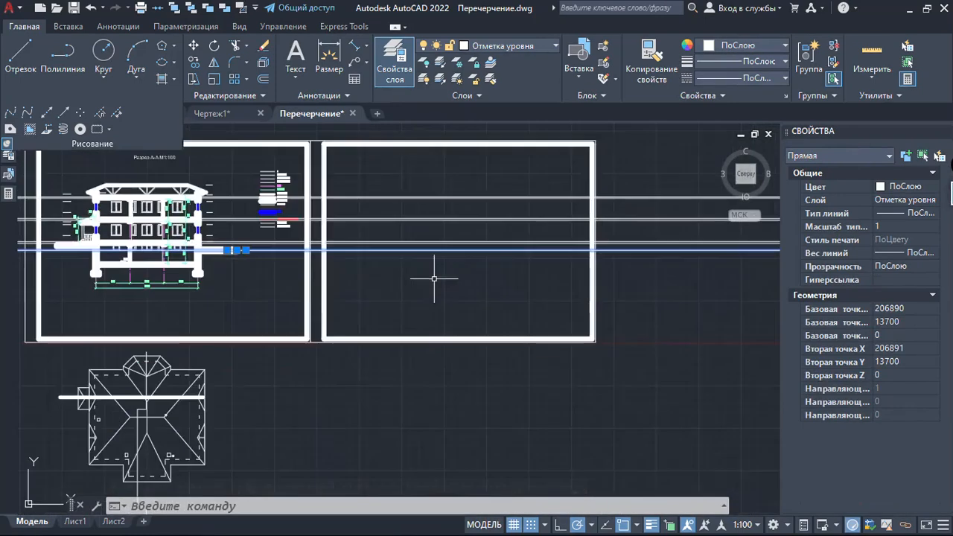
scroll(411, 326, "down", 2)
middle_click_drag(387, 347, 448, 238)
middle_click_drag(332, 241, 405, 286)
scroll(405, 270, "up", 4)
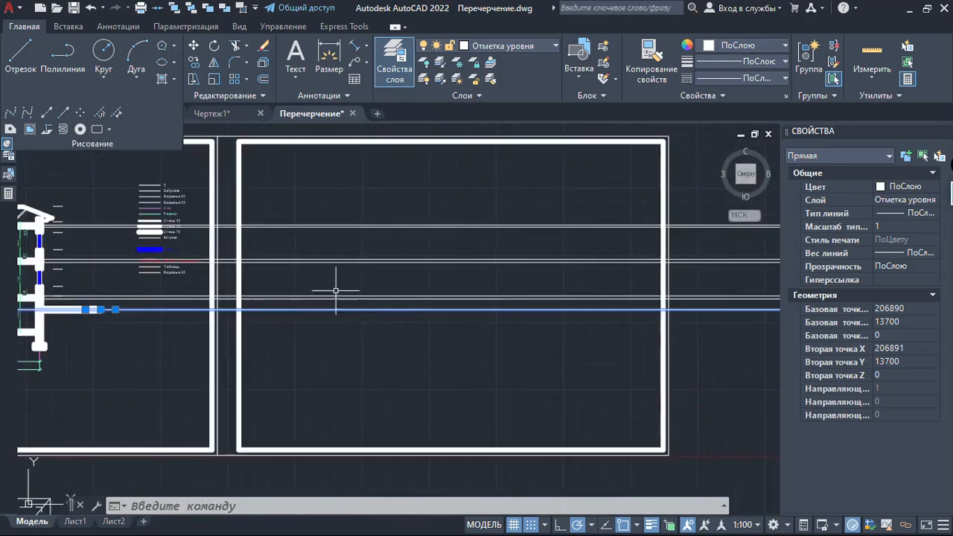
key("Escape")
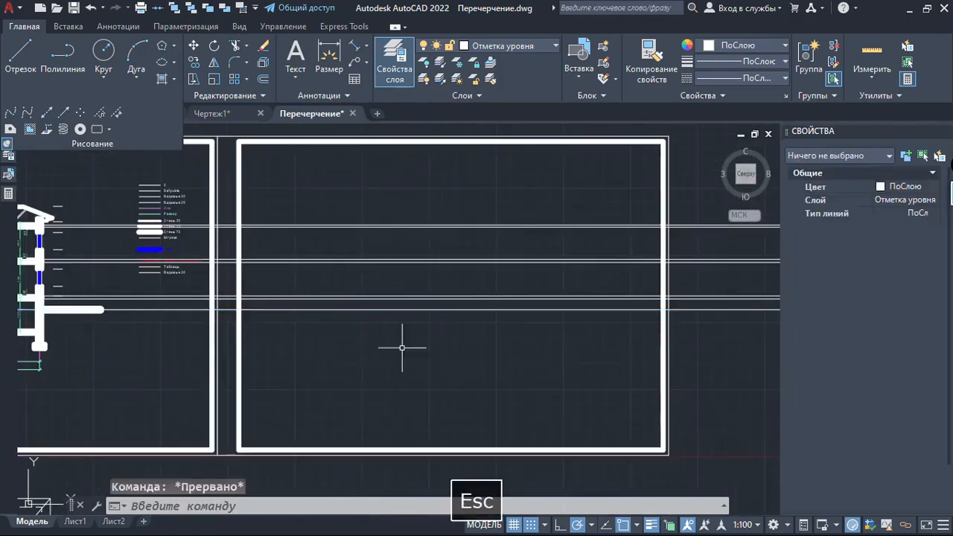
Step: Erase all the horizontal construction lines crossing the section and the empty sheet
left_click_drag(521, 372, 404, 219)
left_click(346, 183)
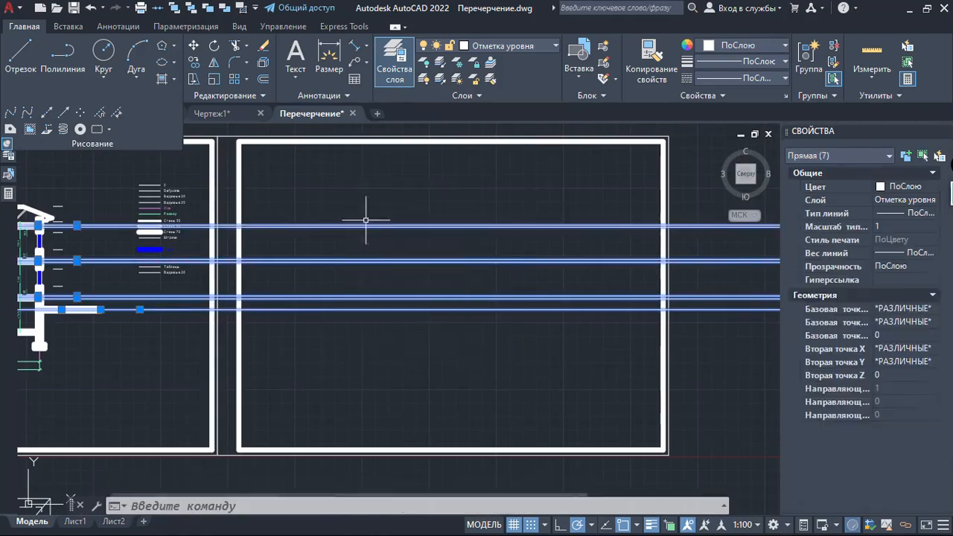
key("Delete")
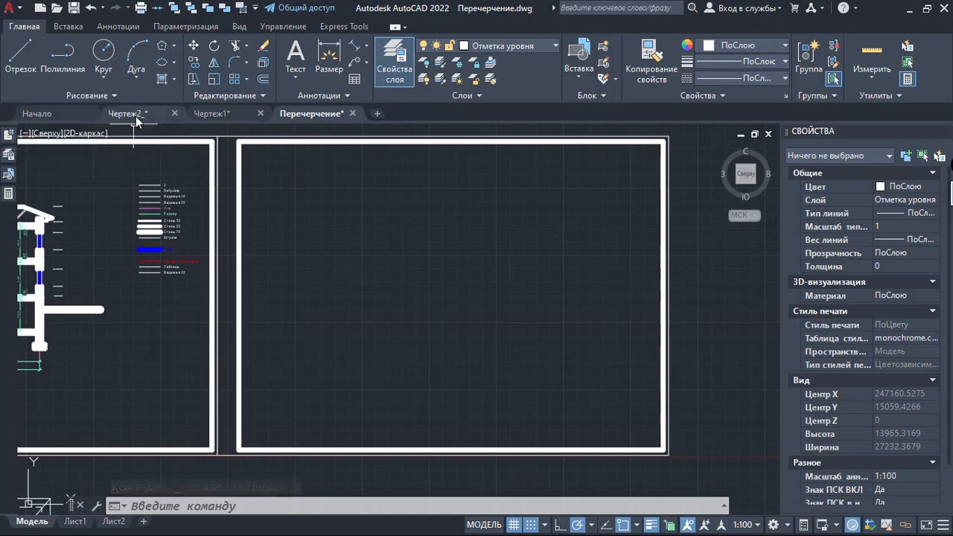
Step: Return to the drawing Чертеж2_ and erase the two horizontal construction lines and the slanted bisector line
left_click(133, 114)
scroll(313, 297, "down", 2)
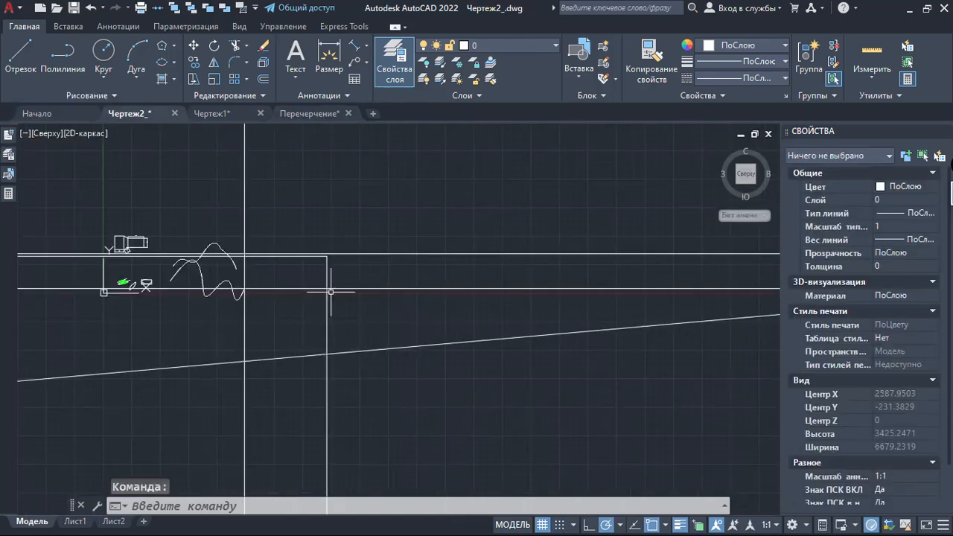
left_click(517, 397)
left_click(439, 216)
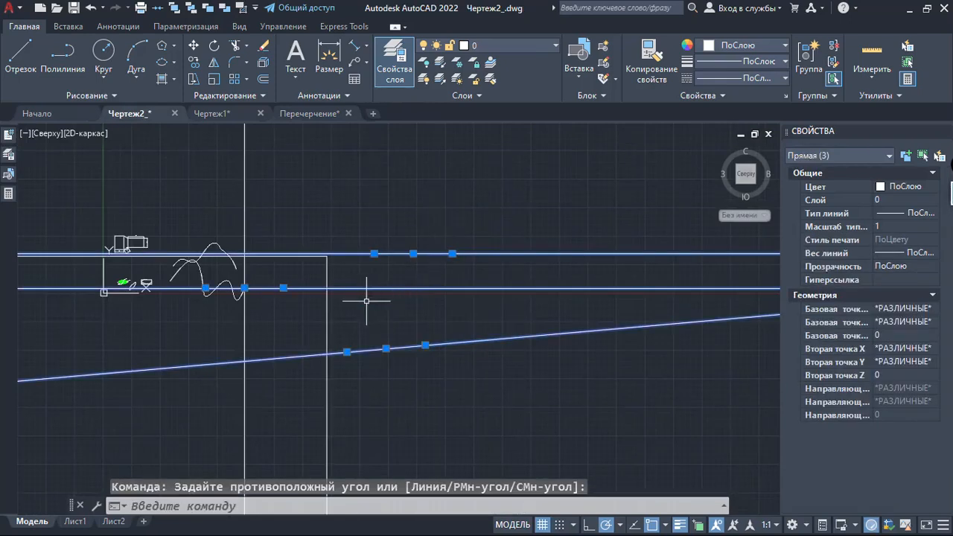
key("Delete")
Step: Erase the vertical construction line and the vertical ray running downward beside it
left_click(362, 356)
left_click(244, 361)
key("Delete")
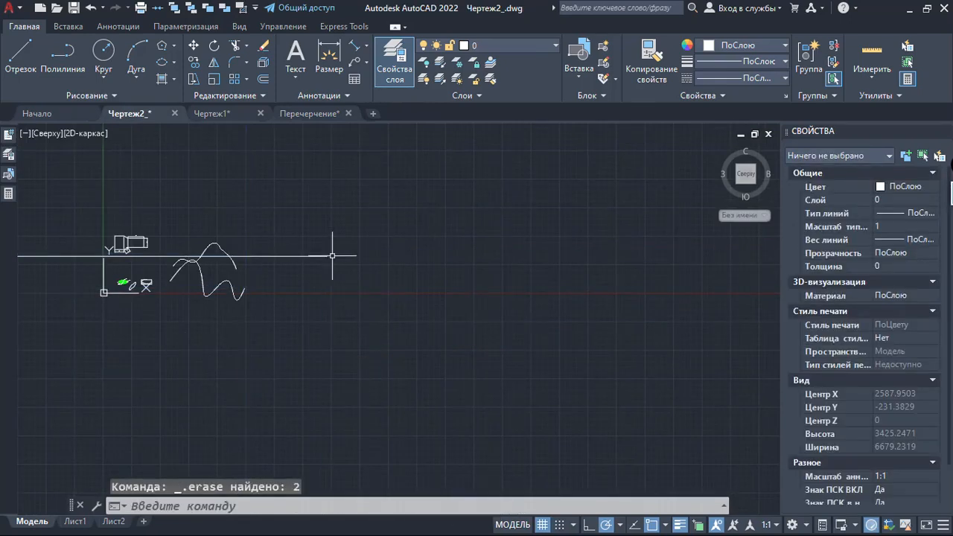